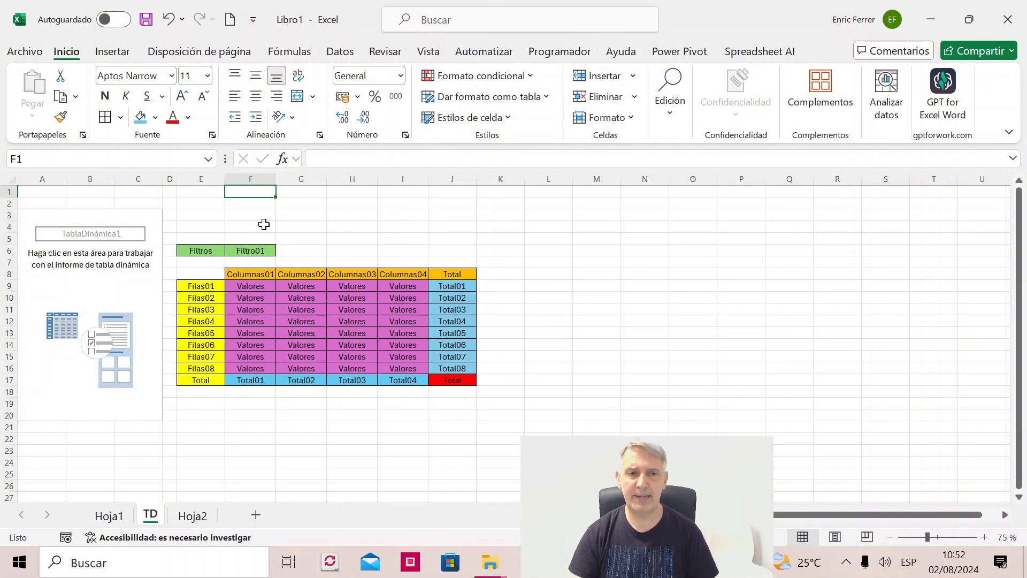
- Examine the empty pivot table's analysis and design options and the sample layout's row, column and value areas
{"action": "left_click", "coordinate": [38, 216]}
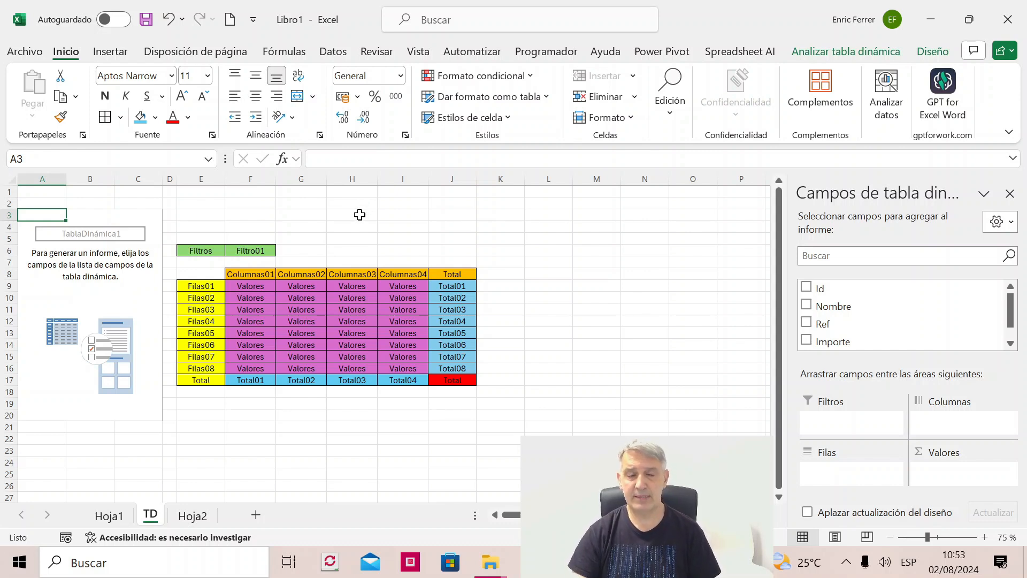
{"action": "left_click", "coordinate": [867, 53]}
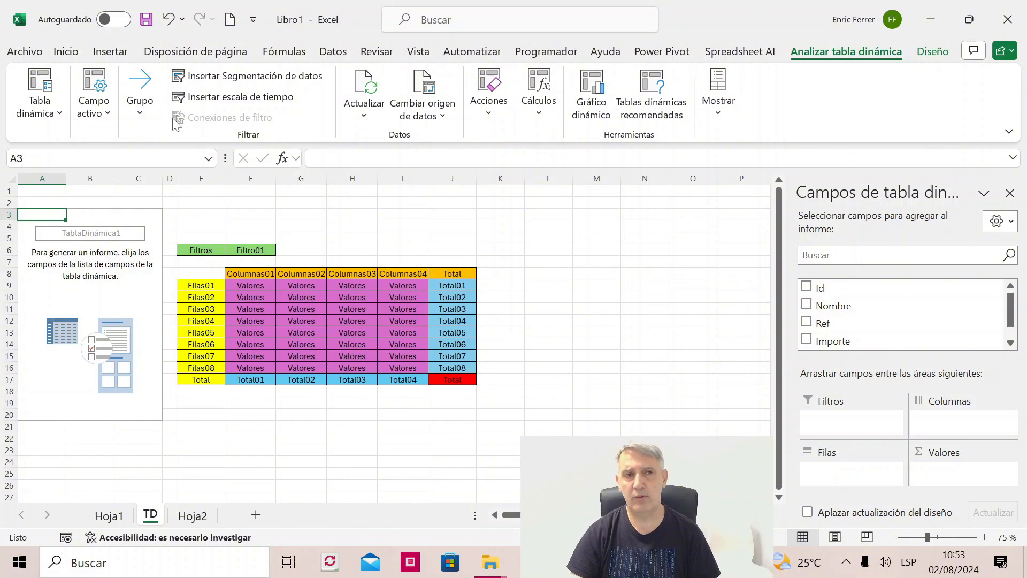
{"action": "left_click", "coordinate": [934, 53]}
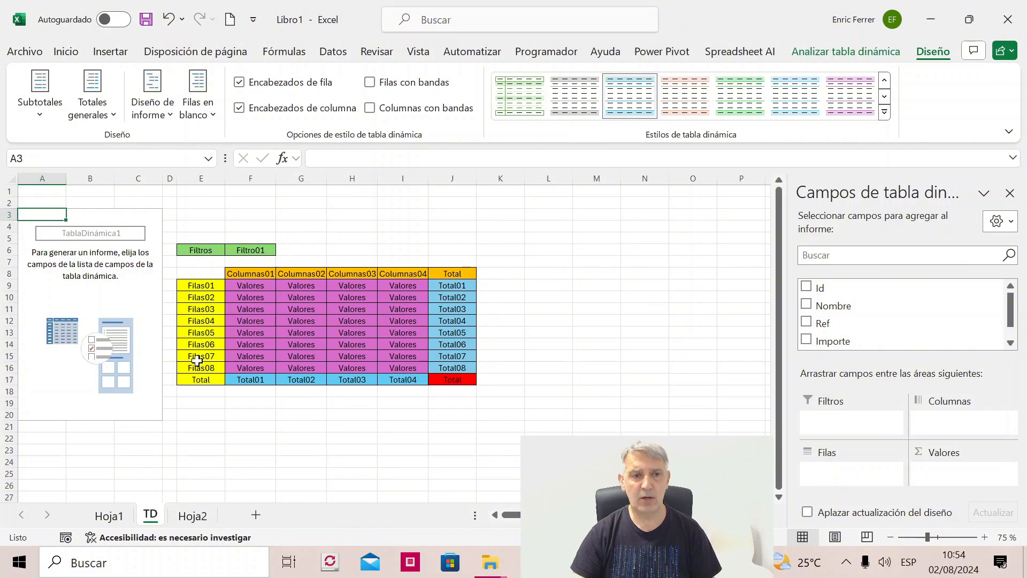
{"action": "left_click", "coordinate": [198, 283]}
{"action": "left_click_drag", "start_coordinate": [198, 283], "coordinate": [195, 368]}
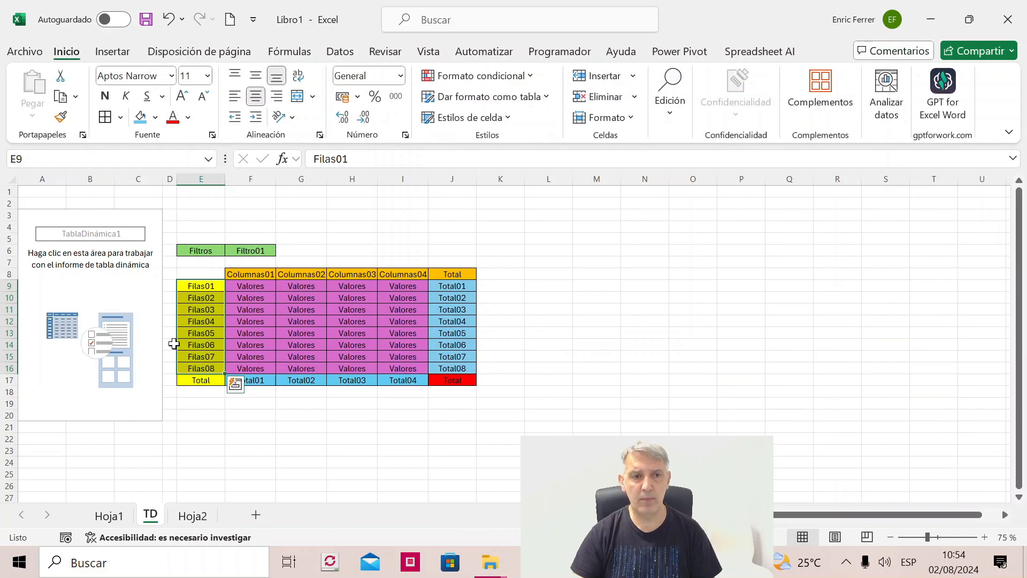
{"action": "left_click", "coordinate": [137, 301]}
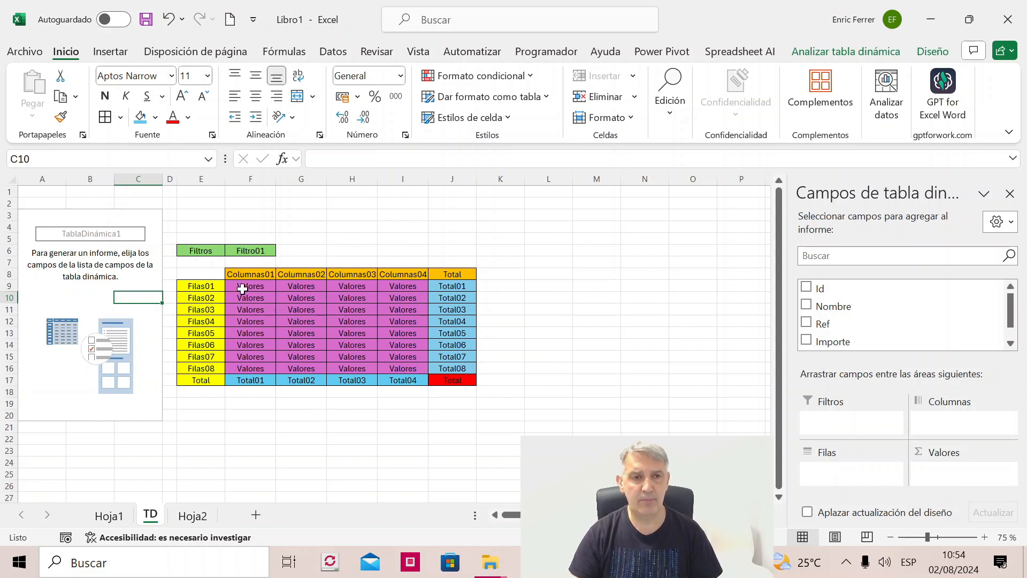
{"action": "left_click", "coordinate": [205, 285]}
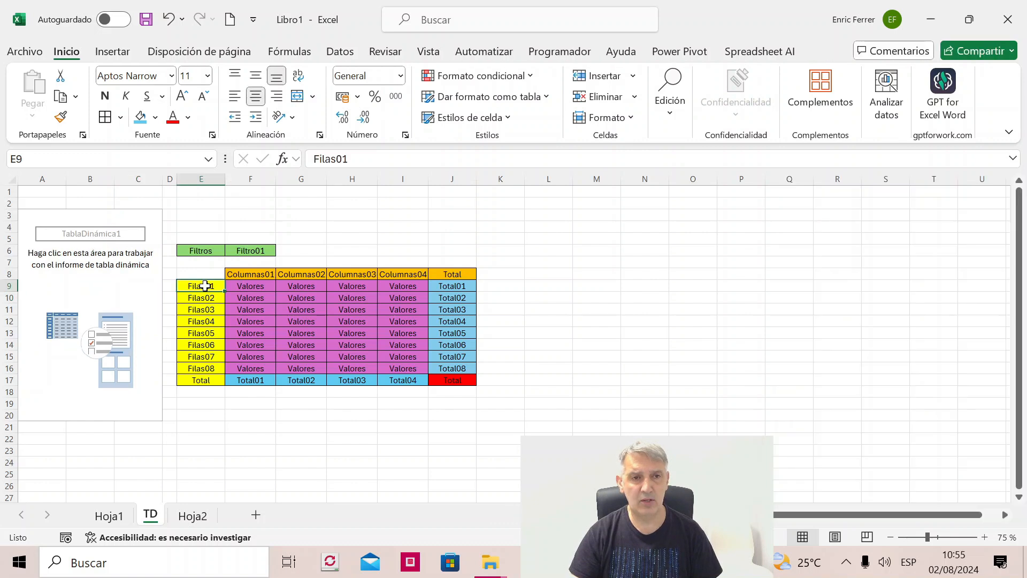
{"action": "left_click", "coordinate": [246, 276]}
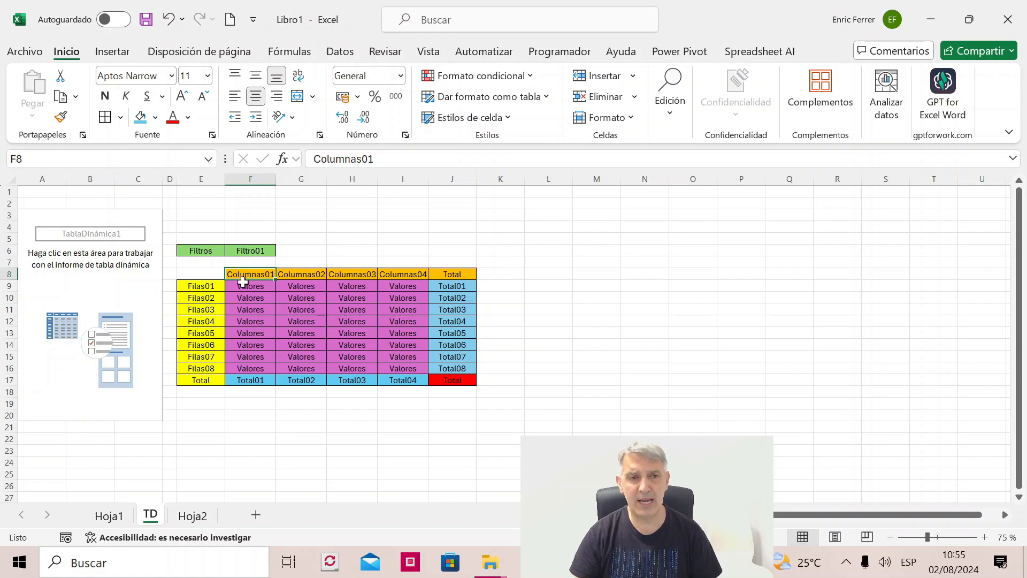
{"action": "left_click_drag", "start_coordinate": [232, 286], "coordinate": [426, 373]}
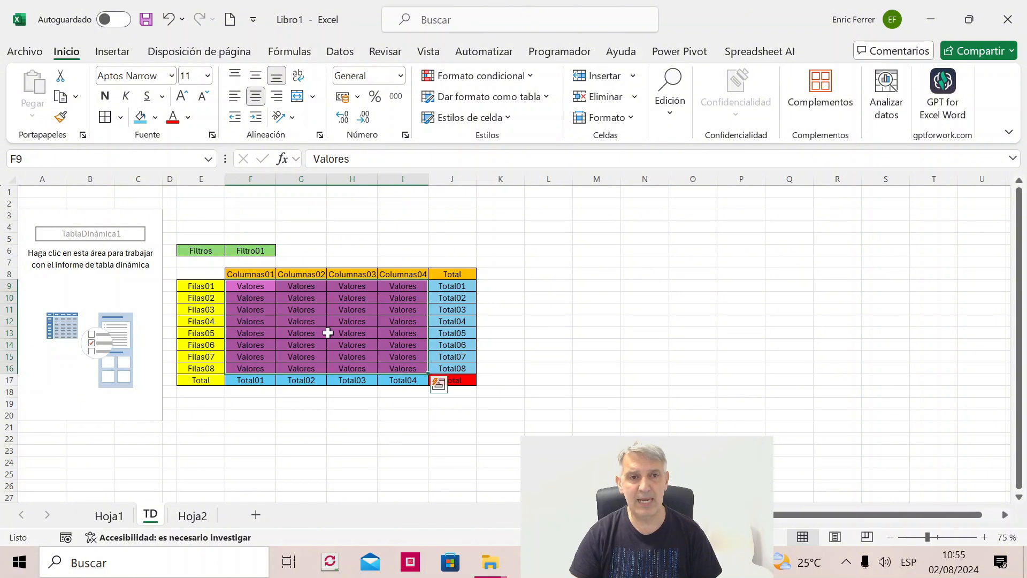
{"action": "left_click", "coordinate": [149, 286]}
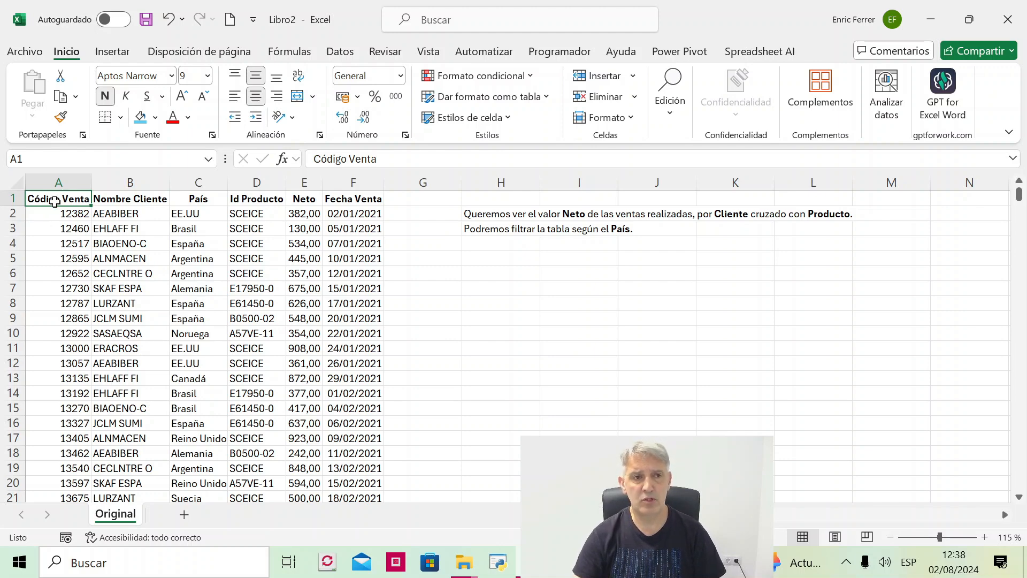
- Review the sales data columns in the Original sheet, from Código Venta through Fecha Venta
{"action": "left_click_drag", "start_coordinate": [55, 201], "coordinate": [60, 306]}
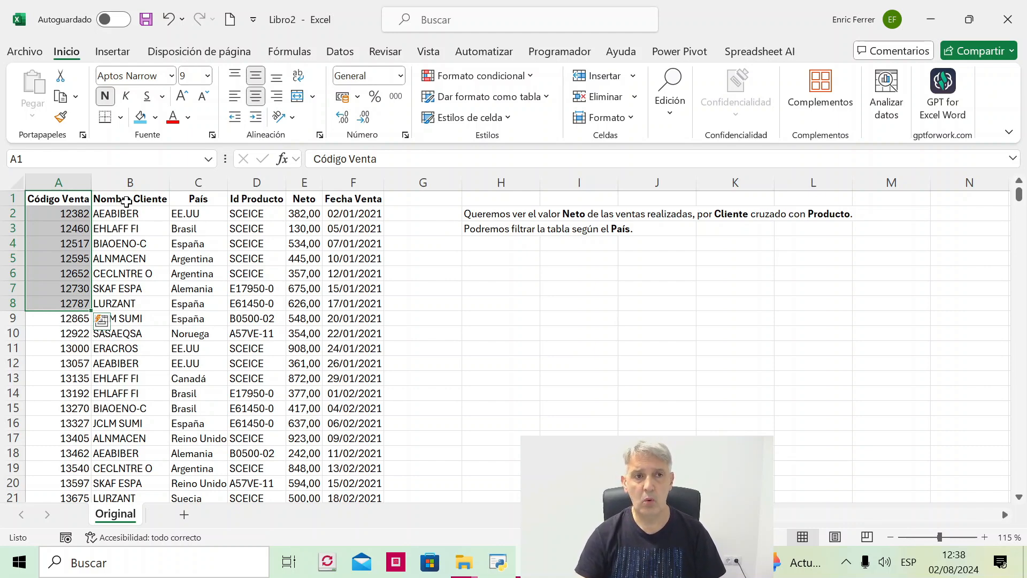
{"action": "left_click_drag", "start_coordinate": [127, 203], "coordinate": [129, 306]}
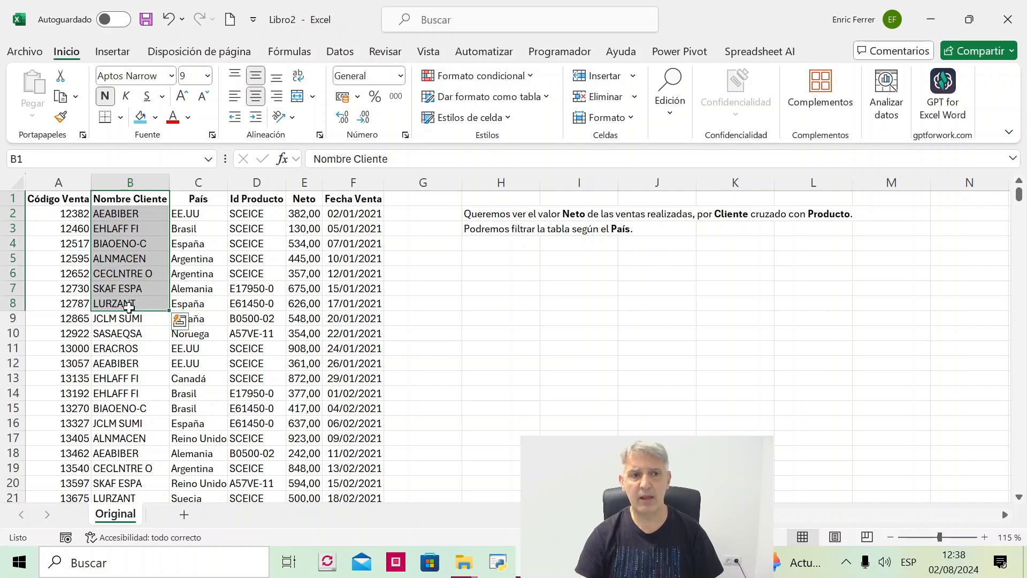
{"action": "left_click_drag", "start_coordinate": [198, 199], "coordinate": [203, 282]}
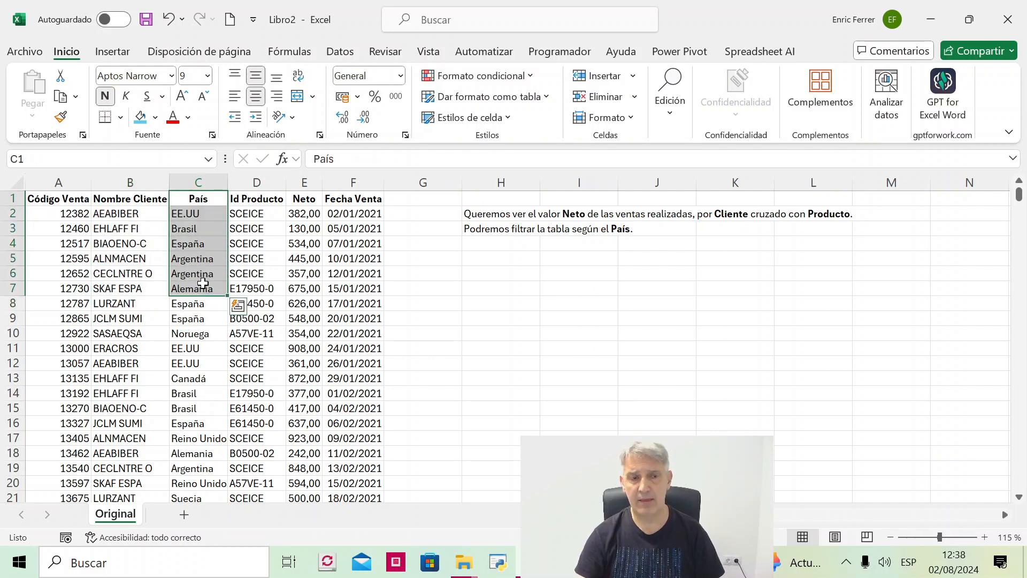
{"action": "left_click_drag", "start_coordinate": [250, 199], "coordinate": [258, 289]}
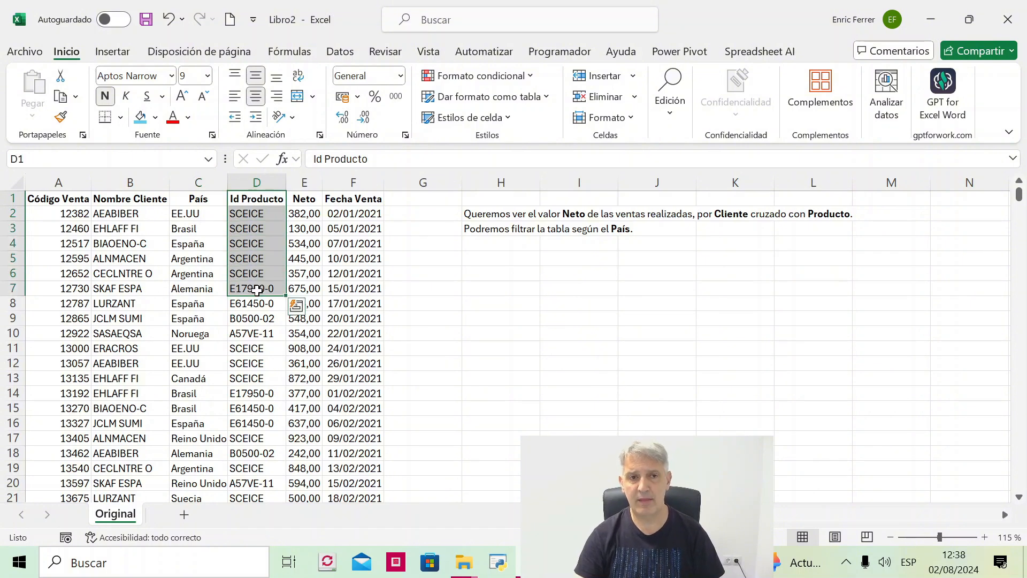
{"action": "left_click_drag", "start_coordinate": [301, 199], "coordinate": [306, 274]}
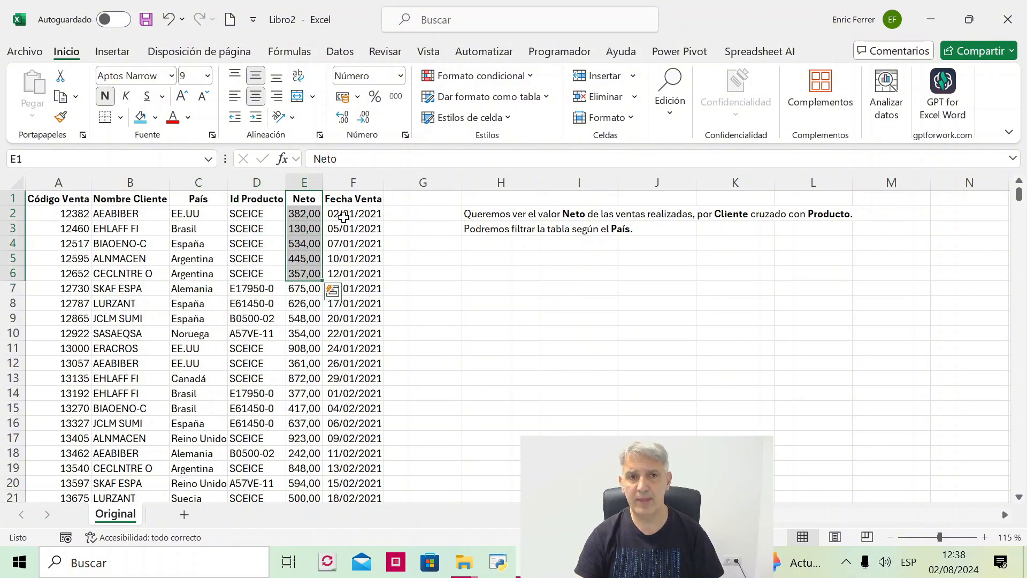
{"action": "left_click_drag", "start_coordinate": [343, 216], "coordinate": [349, 264]}
{"action": "left_click", "coordinate": [80, 211]}
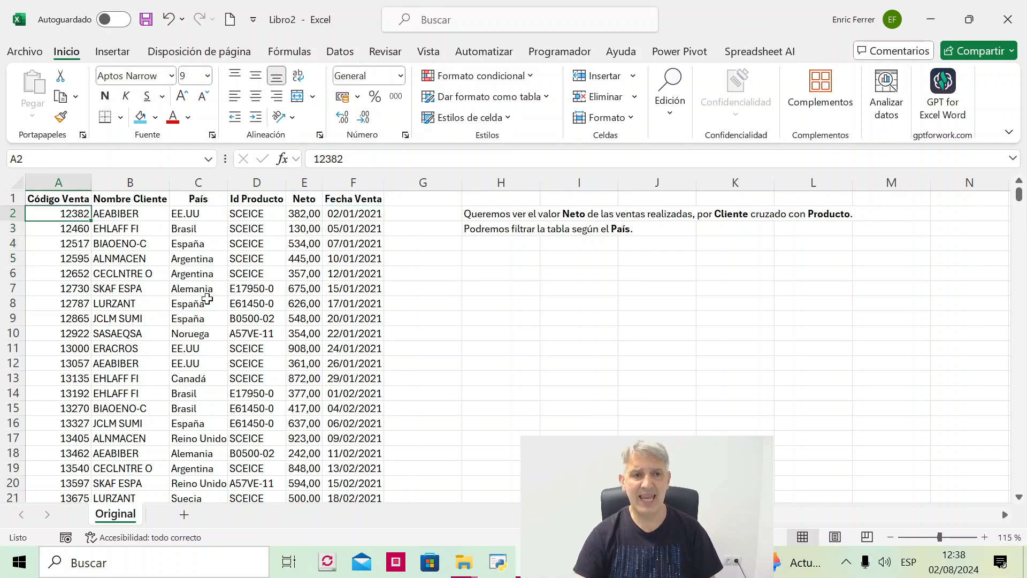
- Create a pivot table from the sales data range Original!$A$1:$F$240 on a new worksheet
{"action": "left_click", "coordinate": [180, 293]}
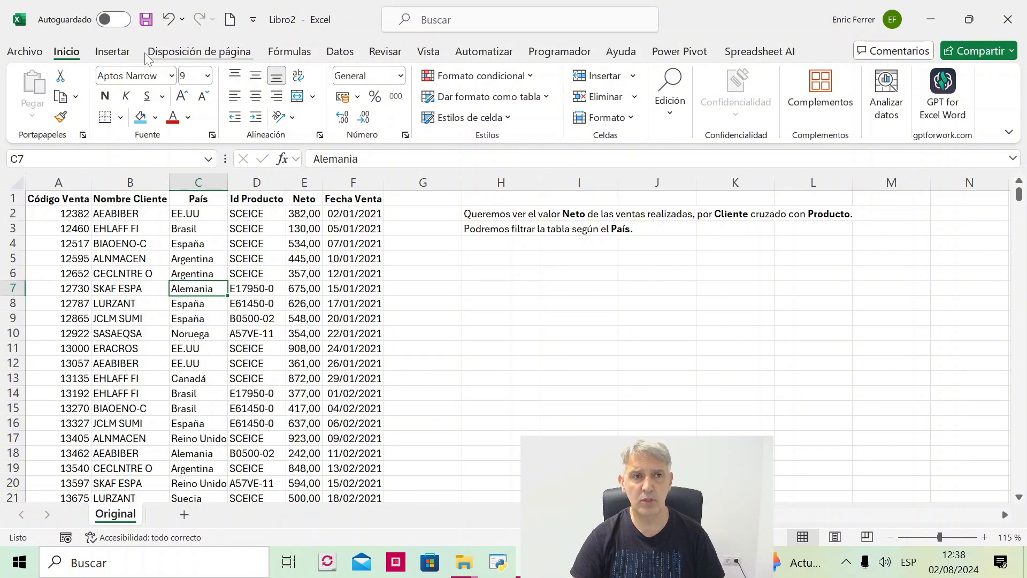
{"action": "left_click", "coordinate": [114, 53]}
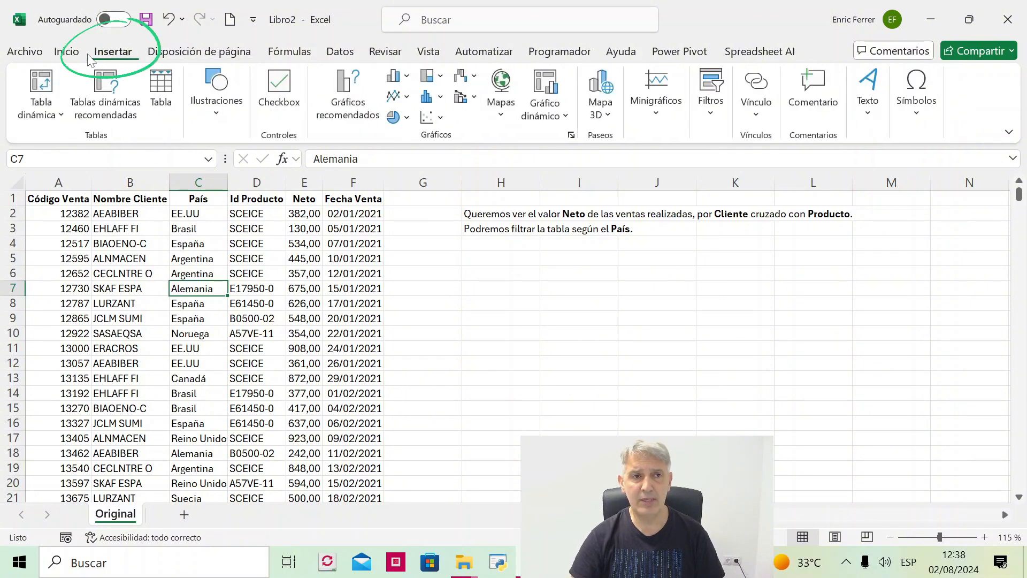
{"action": "left_click", "coordinate": [43, 83]}
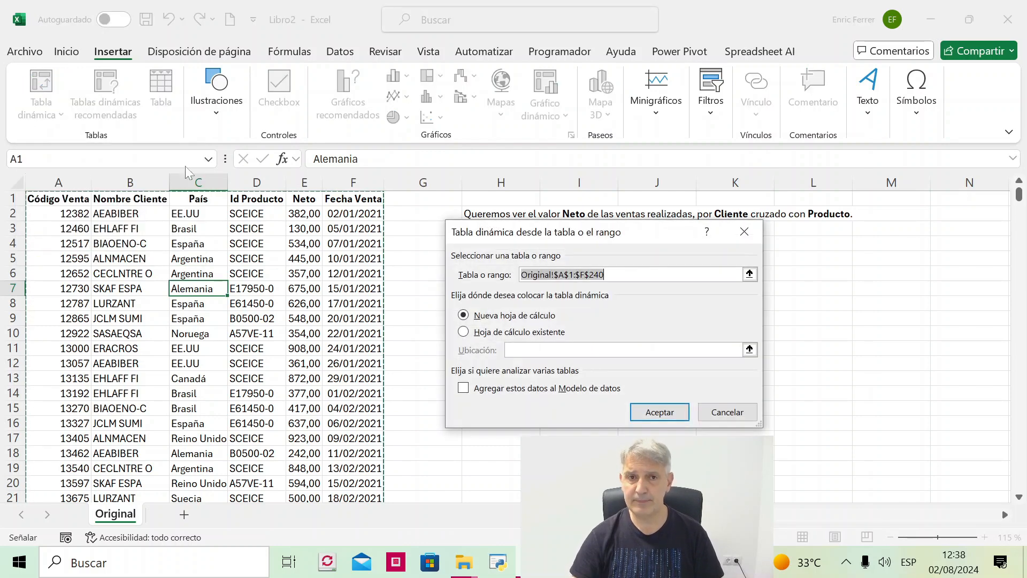
{"action": "left_click_drag", "start_coordinate": [491, 236], "coordinate": [484, 256]}
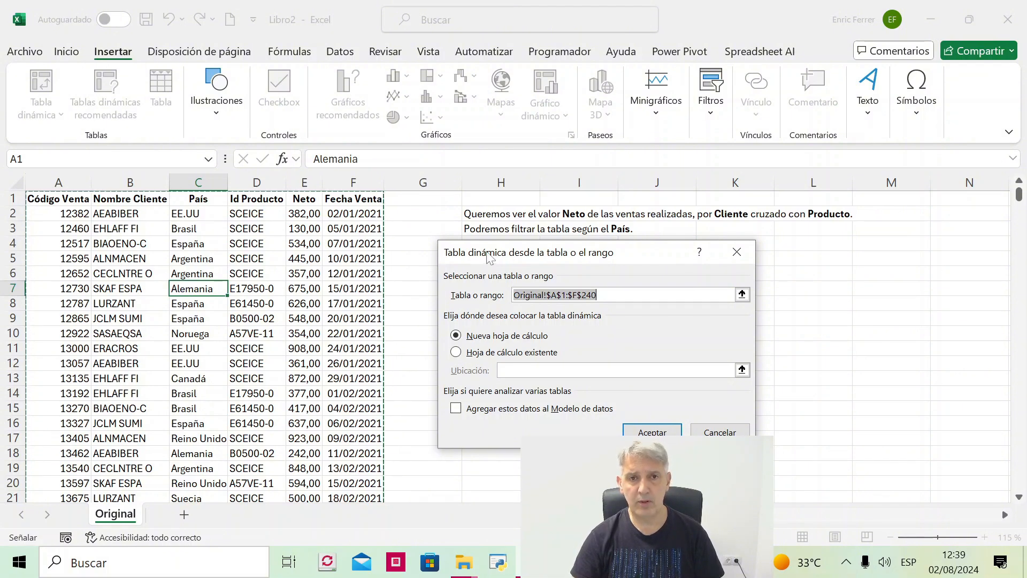
{"action": "left_click_drag", "start_coordinate": [489, 257], "coordinate": [528, 272]}
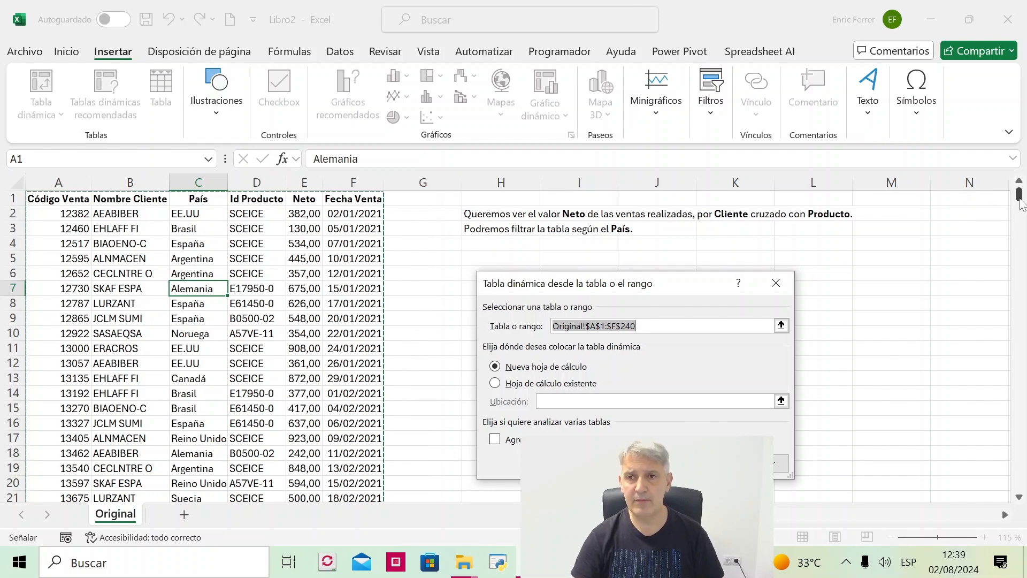
{"action": "left_click_drag", "start_coordinate": [1019, 196], "coordinate": [1022, 257]}
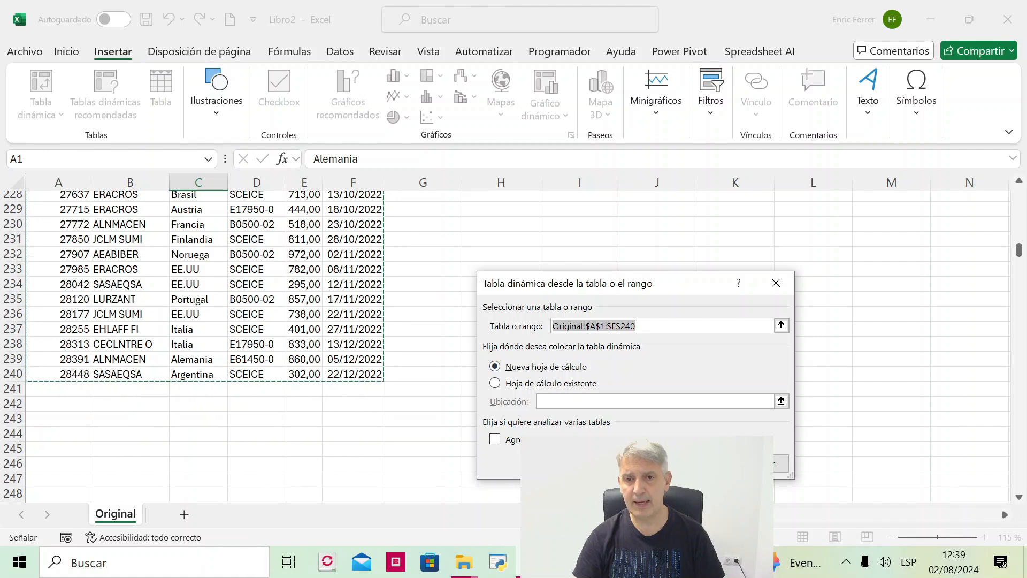
{"action": "key", "text": "Return"}
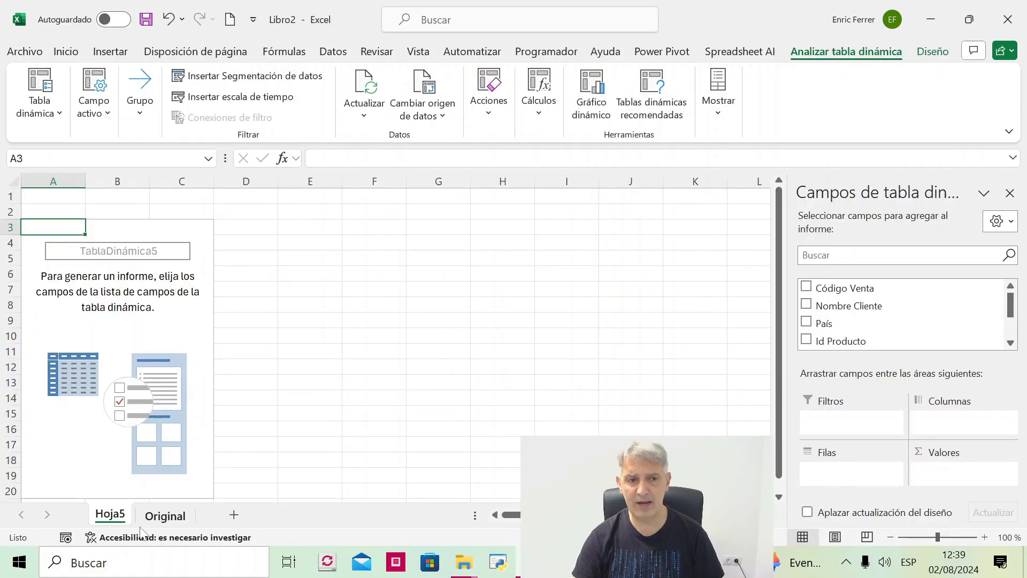
- Rename the new pivot table sheet as "Ventas x Cliente y Producto"
{"action": "left_click", "coordinate": [165, 516]}
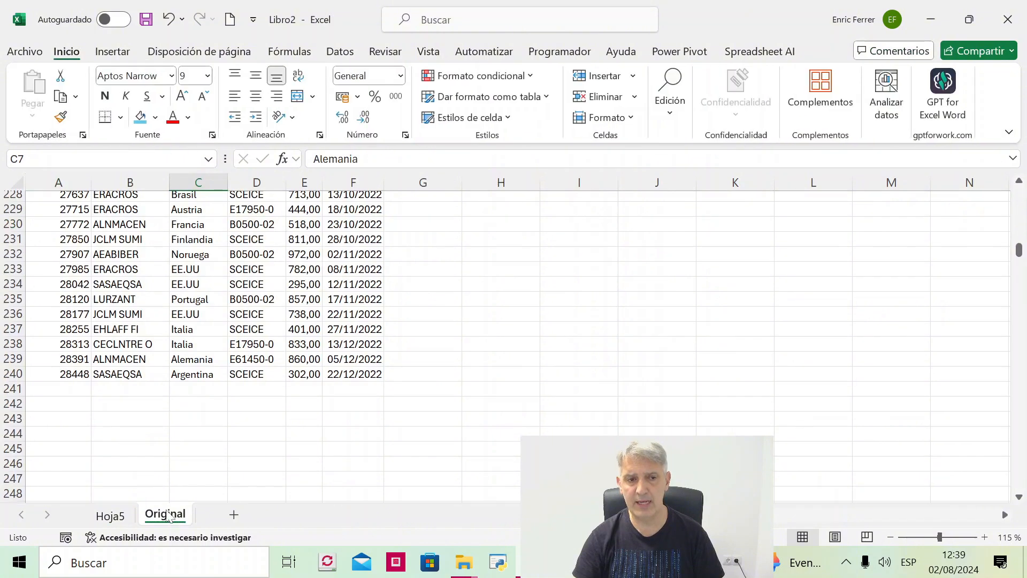
{"action": "left_click", "coordinate": [117, 516]}
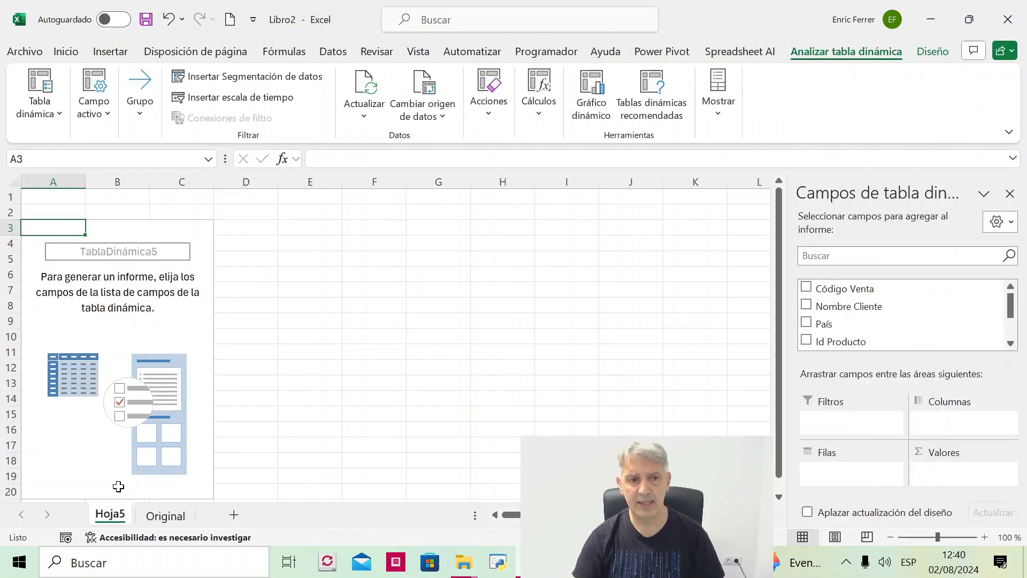
{"action": "double_click", "coordinate": [109, 514]}
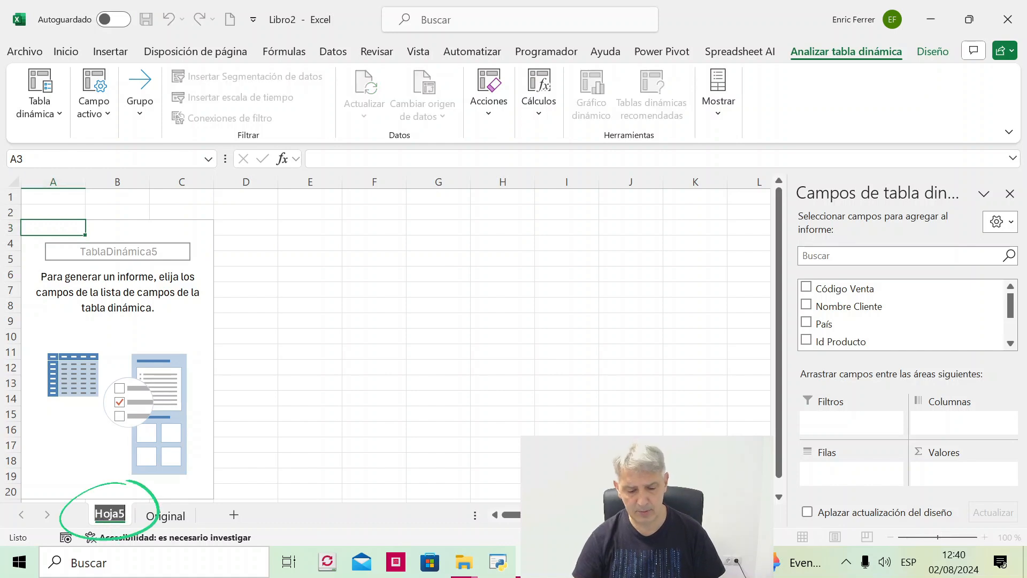
{"action": "type", "text": "Ven"}
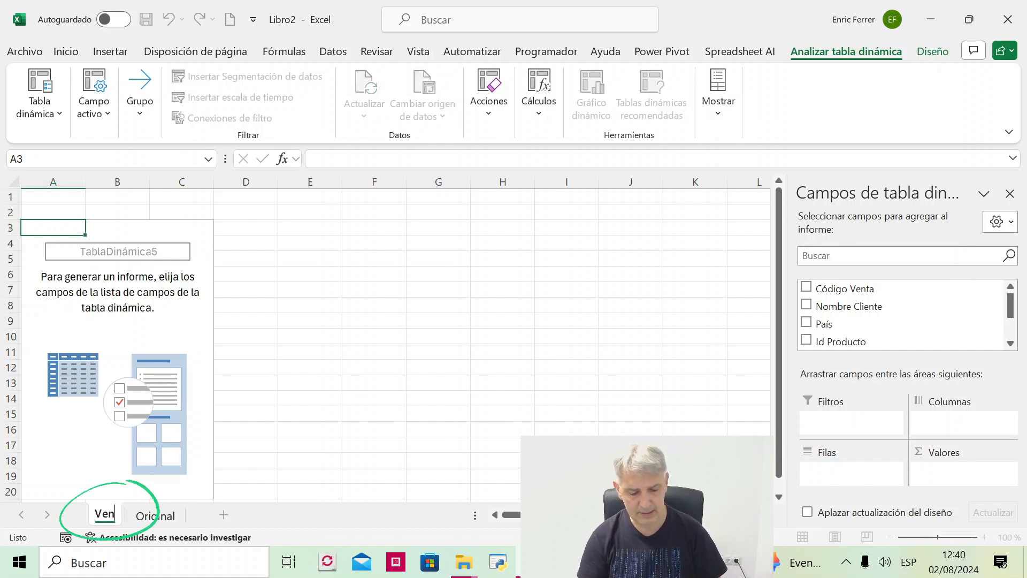
{"action": "type", "text": "tas x Cliente y "}
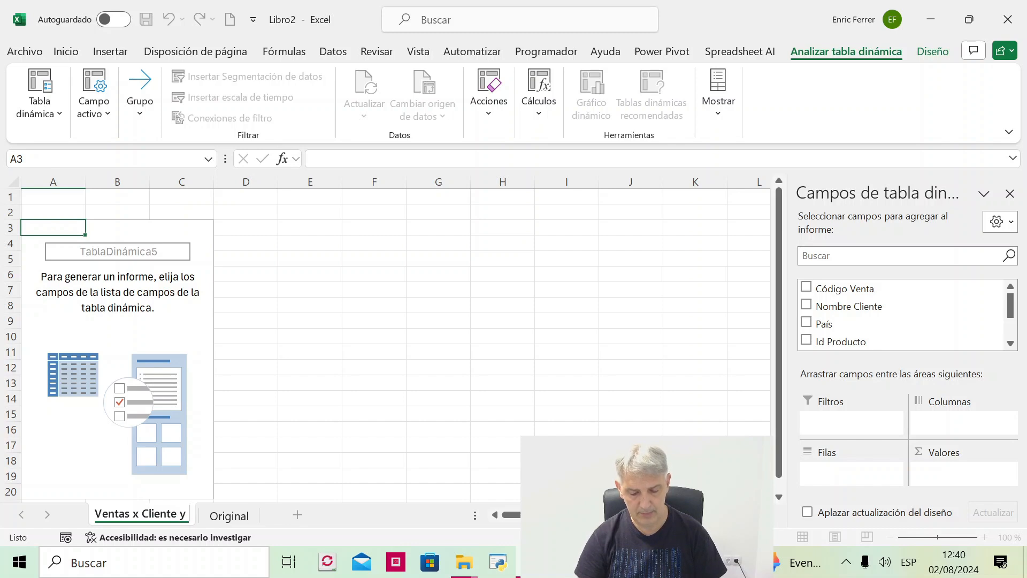
{"action": "type", "text": "roducto"}
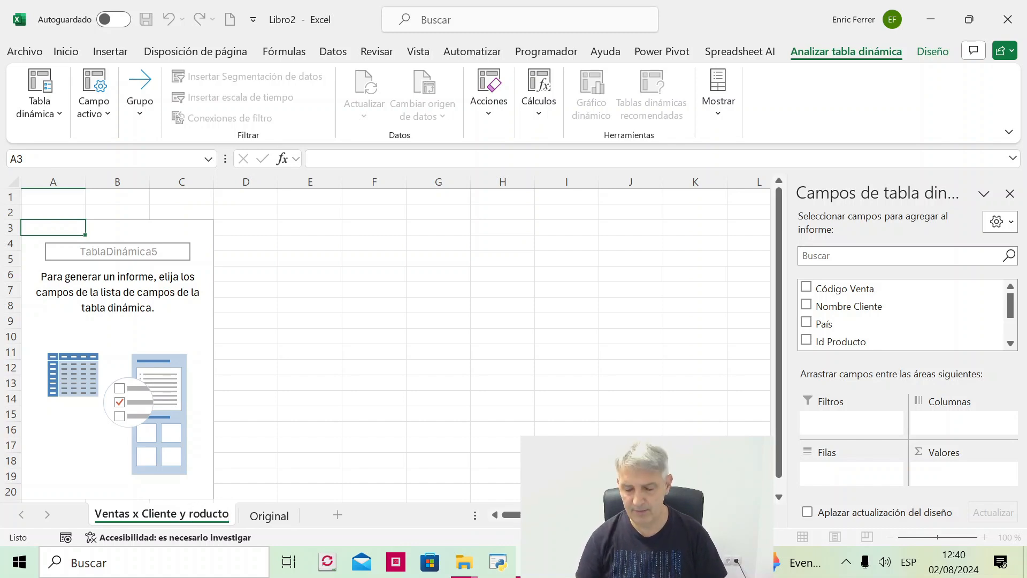
{"action": "type", "text": "P"}
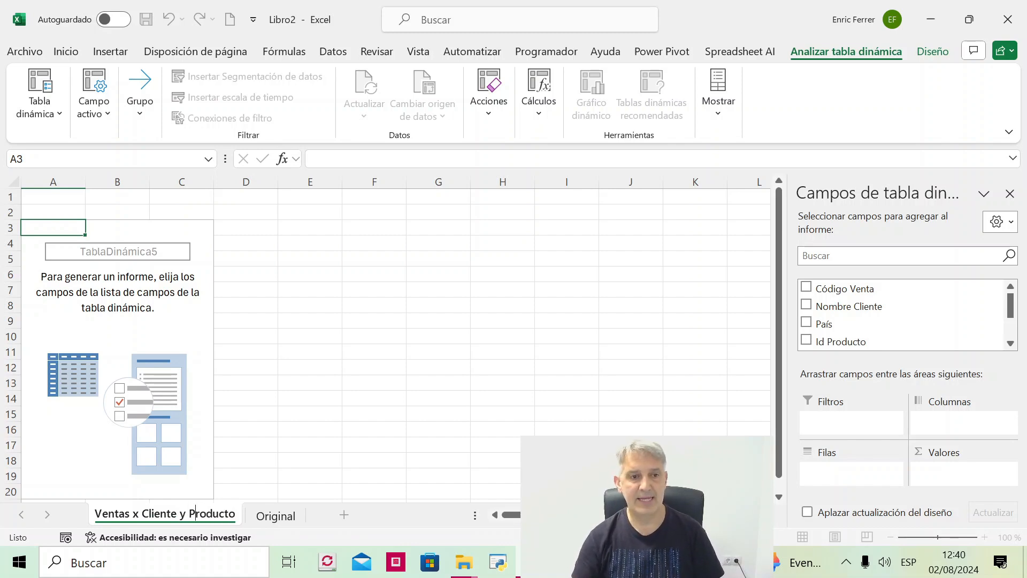
{"action": "left_click", "coordinate": [115, 320]}
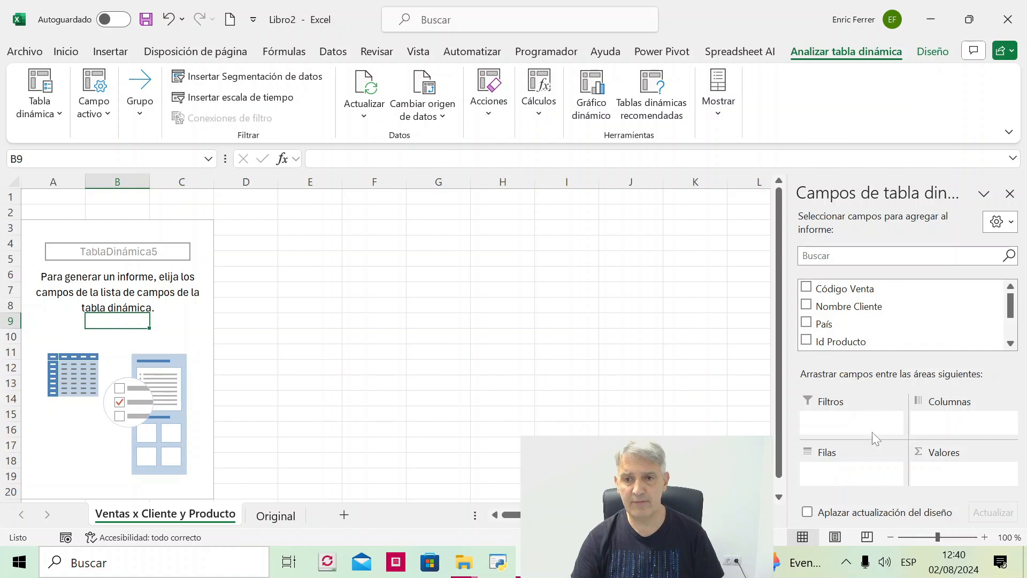
- Place the Nombre Cliente field in the pivot table's Filas area
{"action": "left_click", "coordinate": [807, 307]}
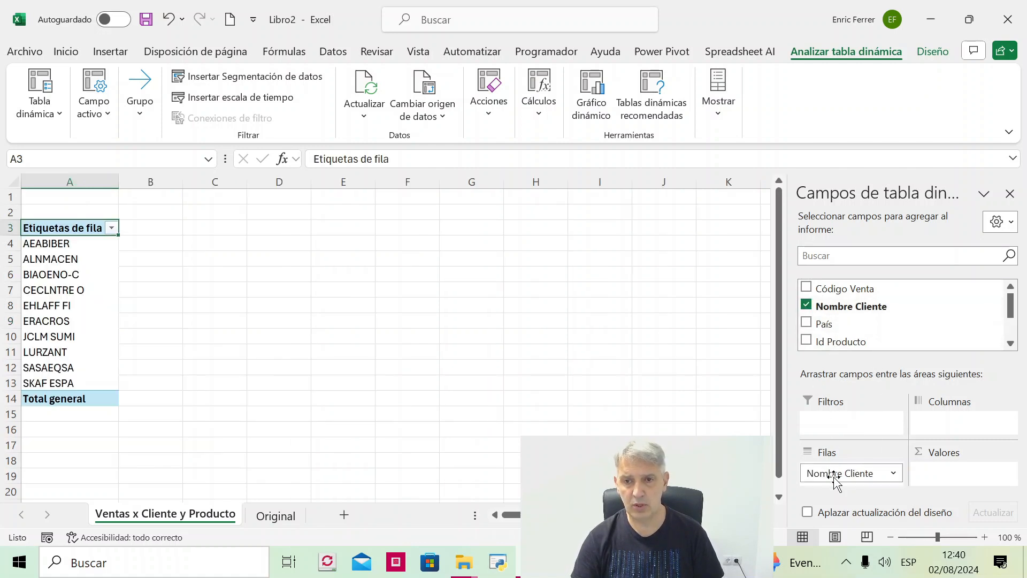
{"action": "left_click", "coordinate": [807, 306]}
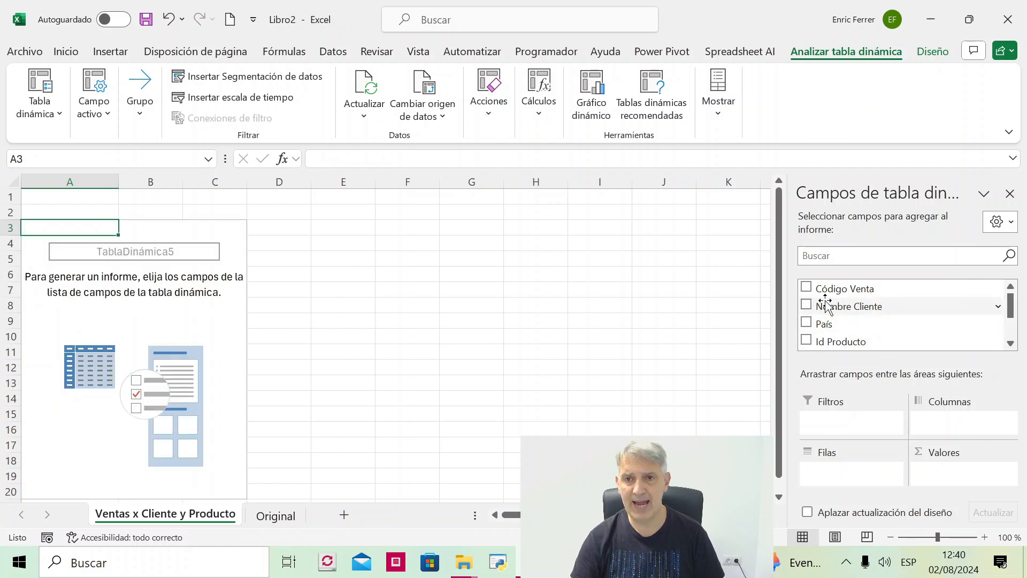
{"action": "left_click_drag", "start_coordinate": [841, 302], "coordinate": [851, 476]}
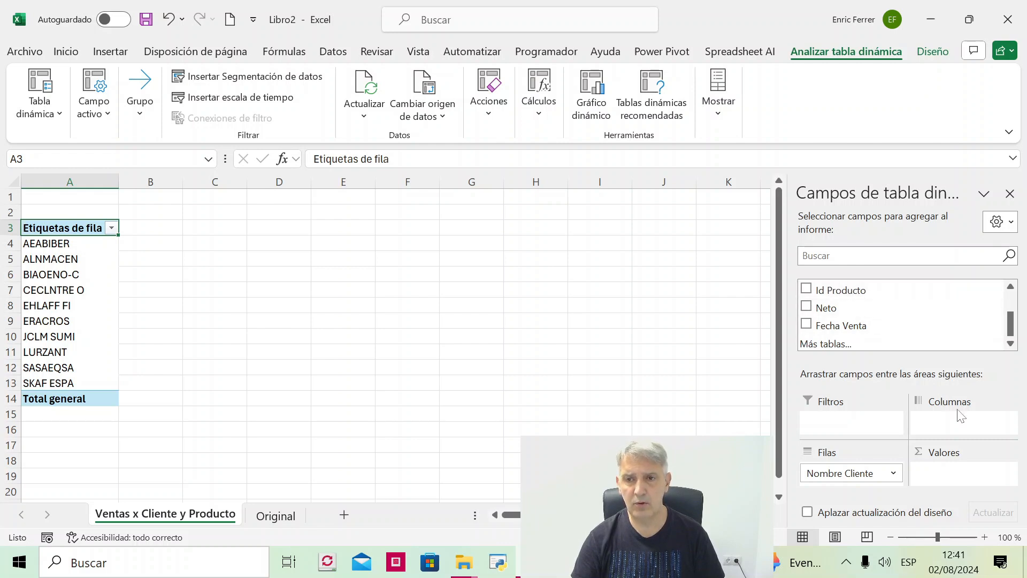
- Add Id Producto to the pivot table's Columnas area and Neto to its Valores area as a sum
{"action": "left_click_drag", "start_coordinate": [864, 291], "coordinate": [976, 436]}
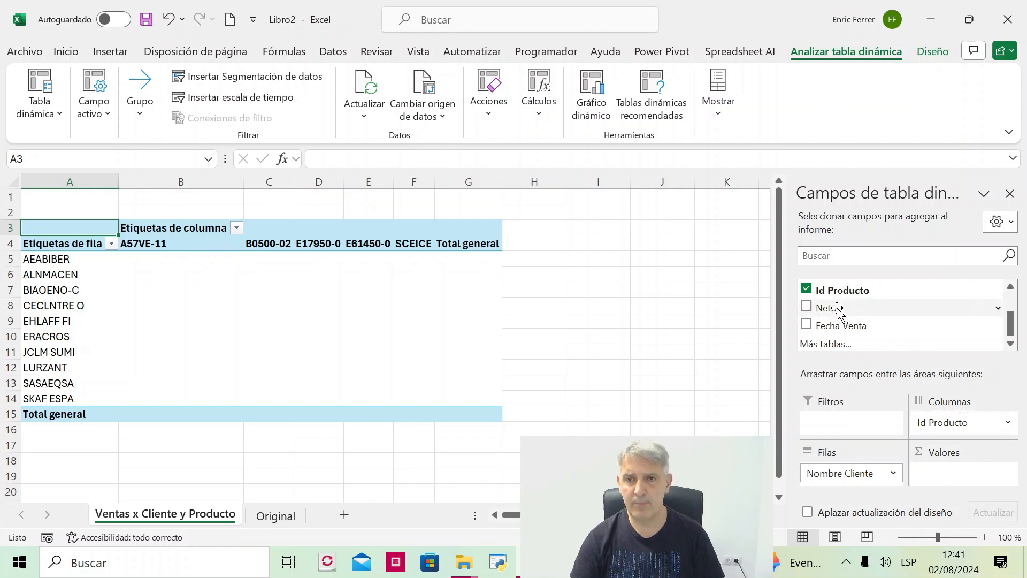
{"action": "left_click_drag", "start_coordinate": [836, 308], "coordinate": [854, 326]}
{"action": "left_click_drag", "start_coordinate": [936, 401], "coordinate": [975, 479]}
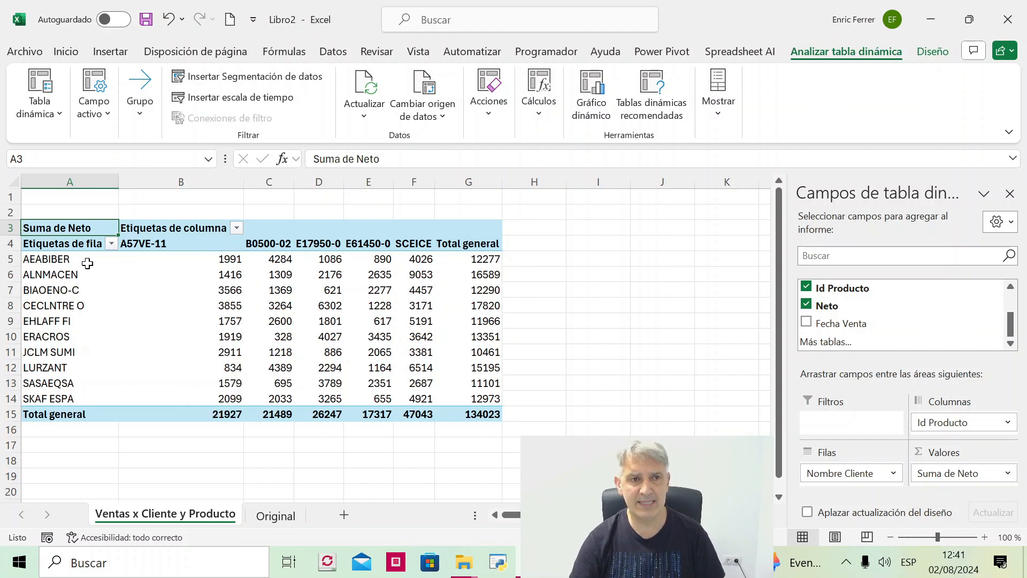
- Examine the pivot table's customer rows, product columns, Neto values, and row, column and grand totals
{"action": "left_click_drag", "start_coordinate": [75, 259], "coordinate": [71, 338]}
{"action": "left_click_drag", "start_coordinate": [165, 243], "coordinate": [291, 243]}
{"action": "left_click", "coordinate": [332, 288]}
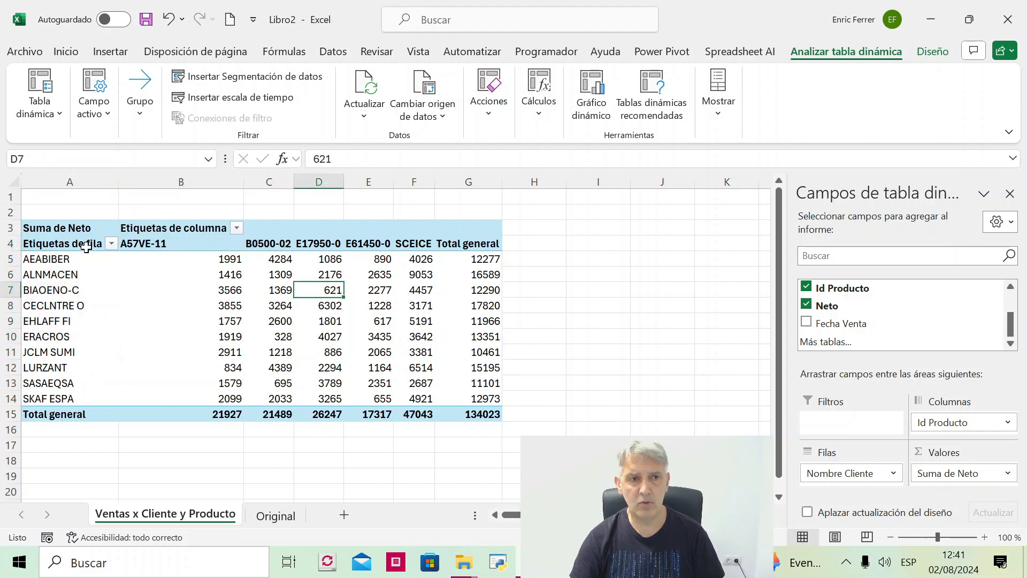
{"action": "left_click_drag", "start_coordinate": [85, 246], "coordinate": [166, 398]}
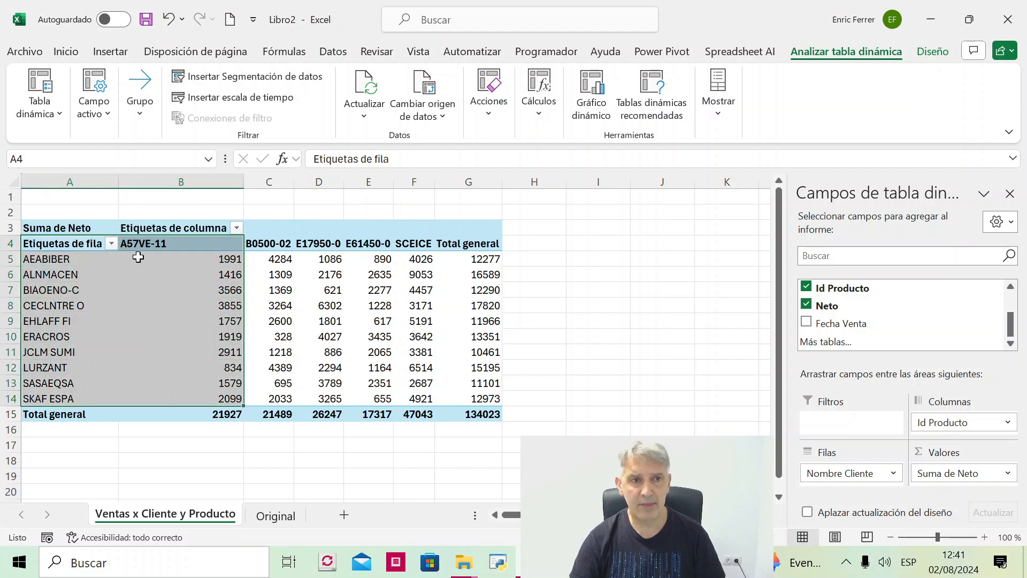
{"action": "left_click", "coordinate": [169, 288]}
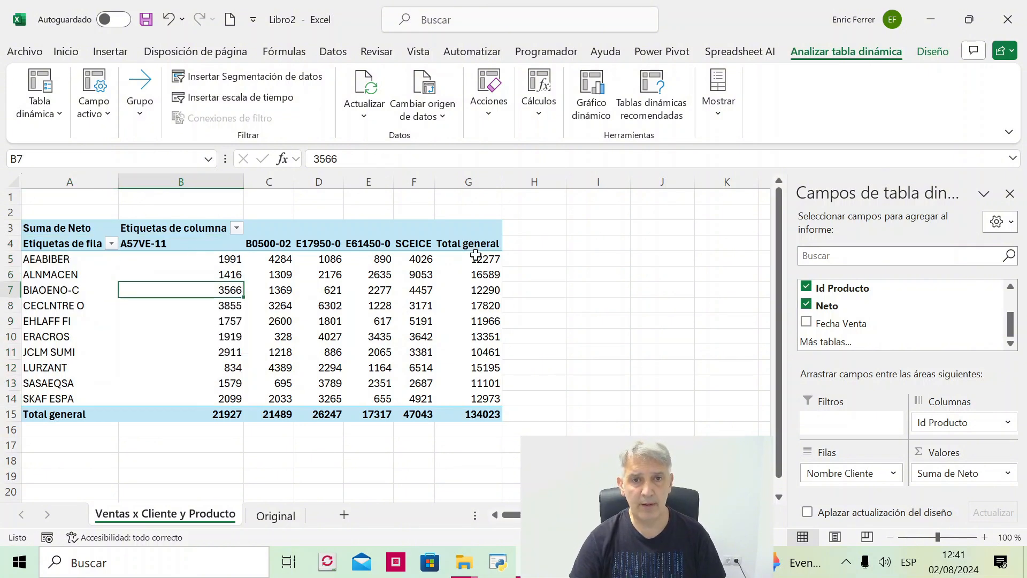
{"action": "left_click_drag", "start_coordinate": [475, 259], "coordinate": [485, 383]}
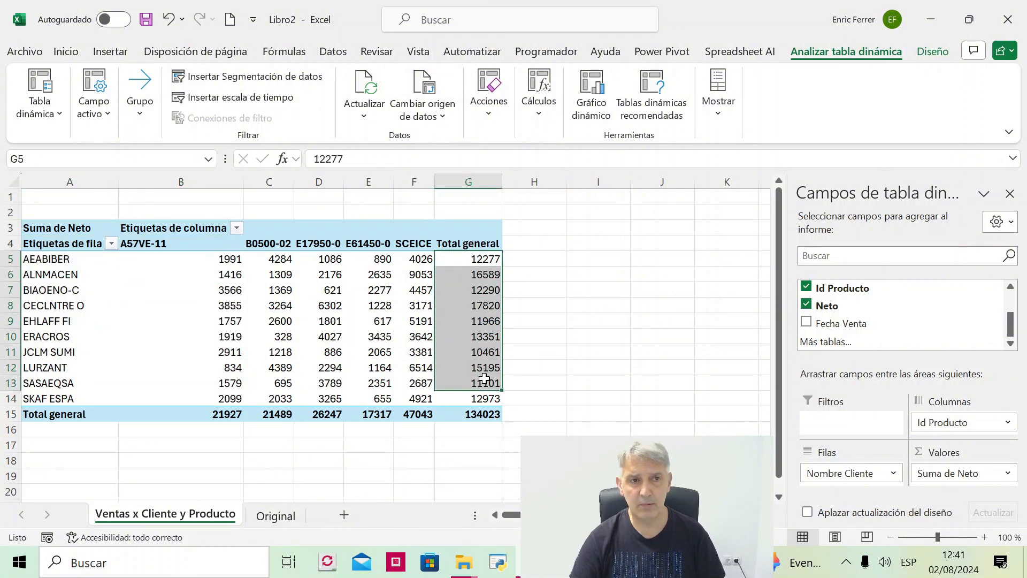
{"action": "left_click_drag", "start_coordinate": [216, 414], "coordinate": [420, 415]}
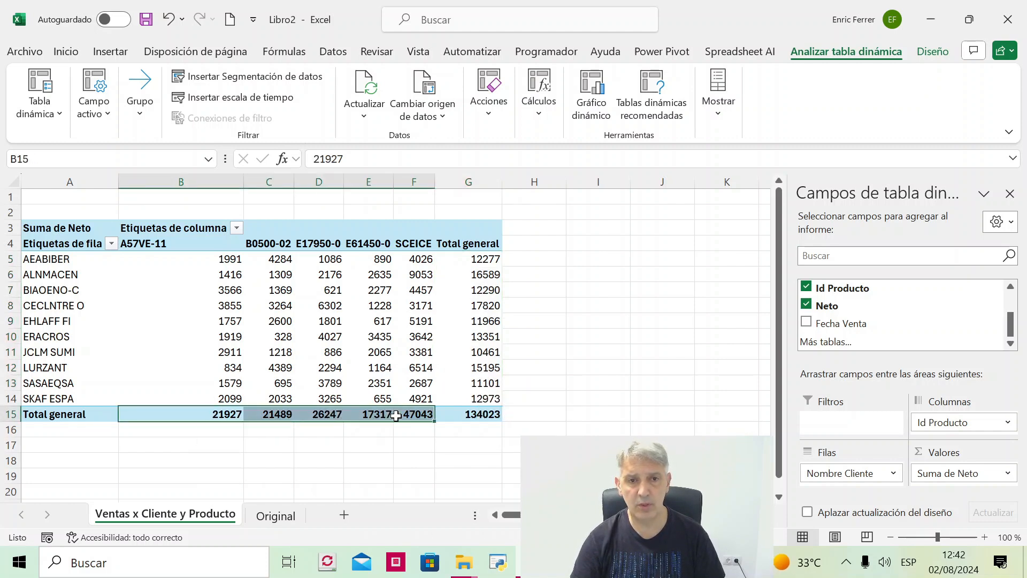
{"action": "left_click", "coordinate": [470, 414]}
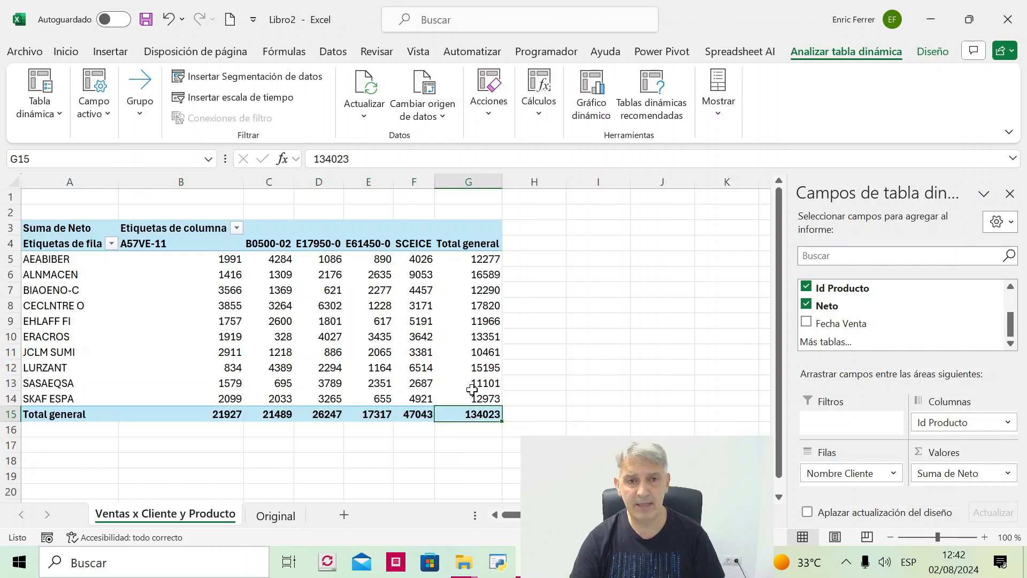
{"action": "left_click", "coordinate": [198, 321]}
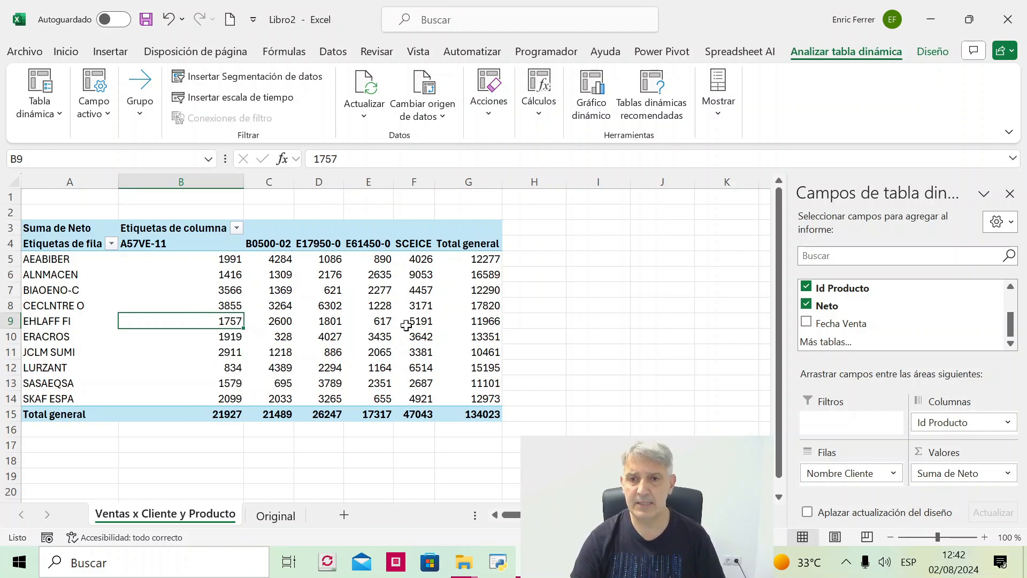
- Add the País field to the pivot table's Filtros area
{"action": "scroll", "coordinate": [912, 316], "scroll_direction": "up", "scroll_amount": 1}
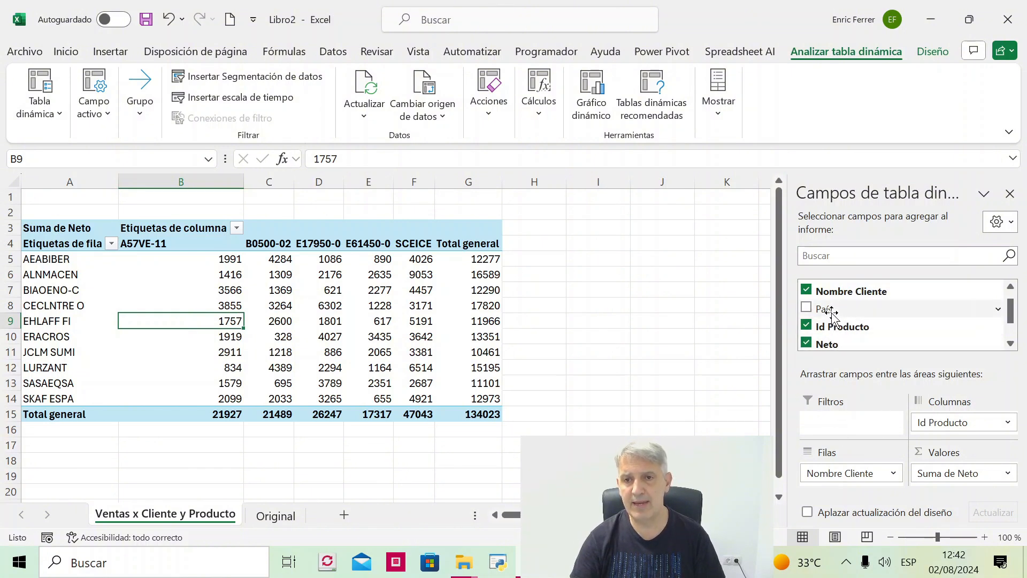
{"action": "left_click_drag", "start_coordinate": [831, 311], "coordinate": [851, 428]}
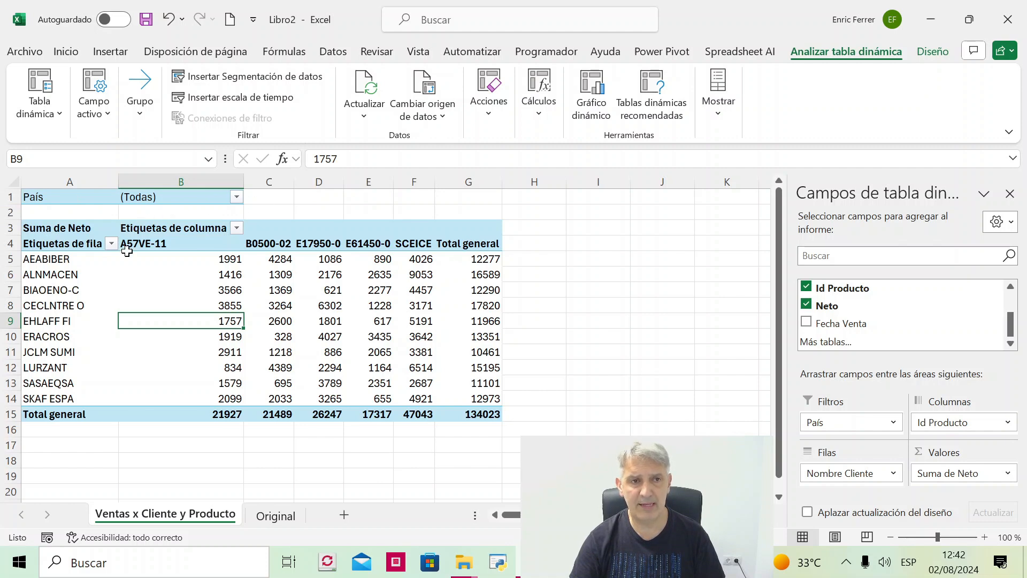
- Filter the pivot table to show only País Alemania, and reset the filter to (Todas)
{"action": "mouse_move", "coordinate": [211, 342]}
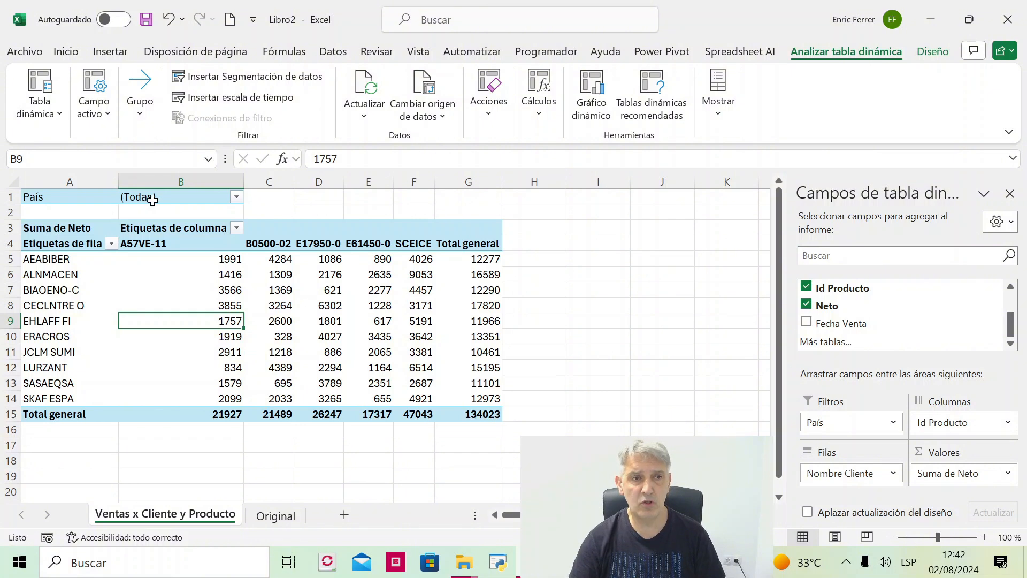
{"action": "left_click", "coordinate": [236, 197]}
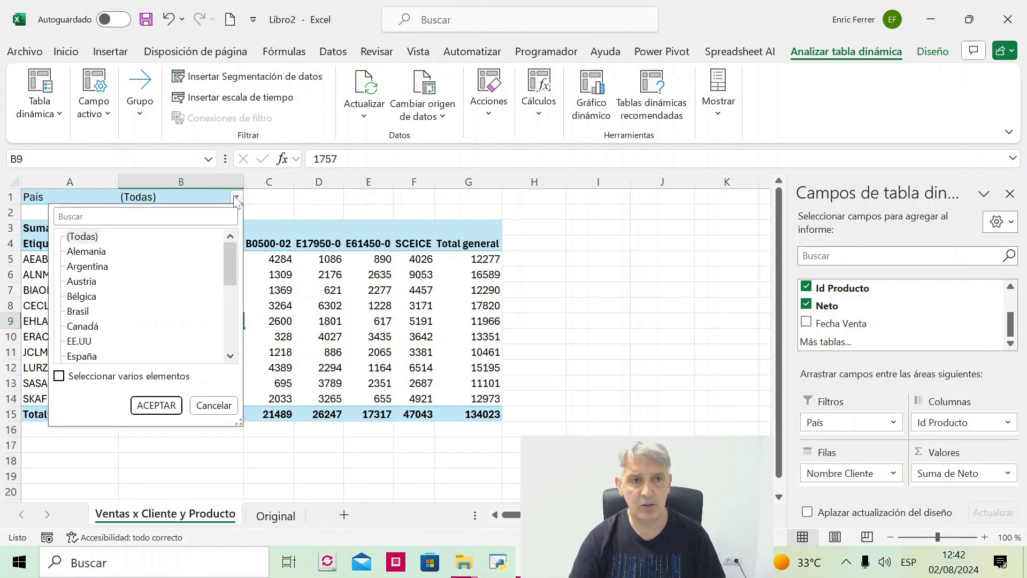
{"action": "left_click", "coordinate": [87, 252]}
{"action": "left_click", "coordinate": [156, 405]}
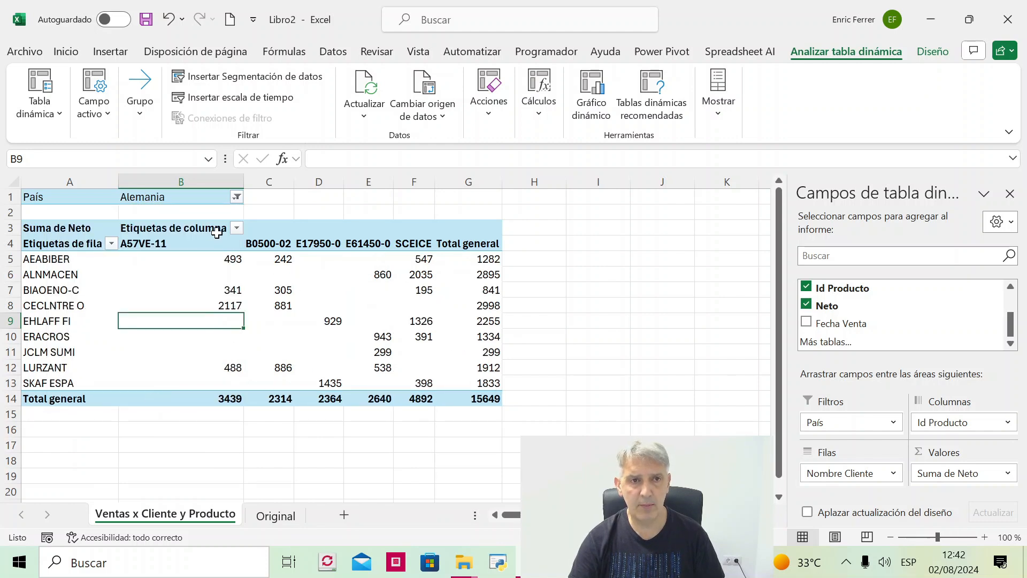
{"action": "left_click", "coordinate": [235, 197]}
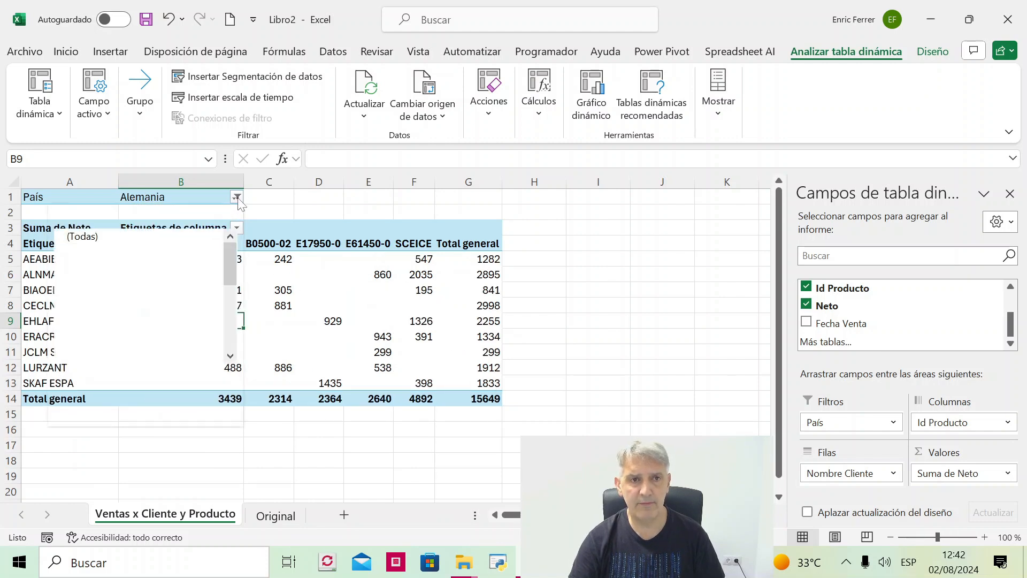
{"action": "left_click", "coordinate": [101, 236]}
{"action": "left_click", "coordinate": [163, 405]}
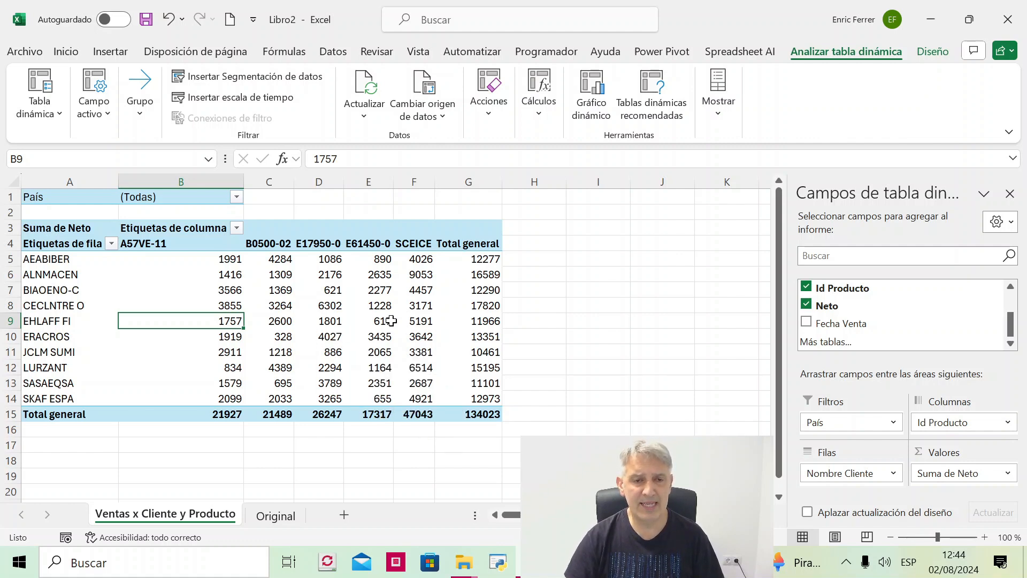
- Format the pivot table's Suma de Neto values as Moneda with 2 decimal places and the € symbol
{"action": "mouse_move", "coordinate": [276, 367]}
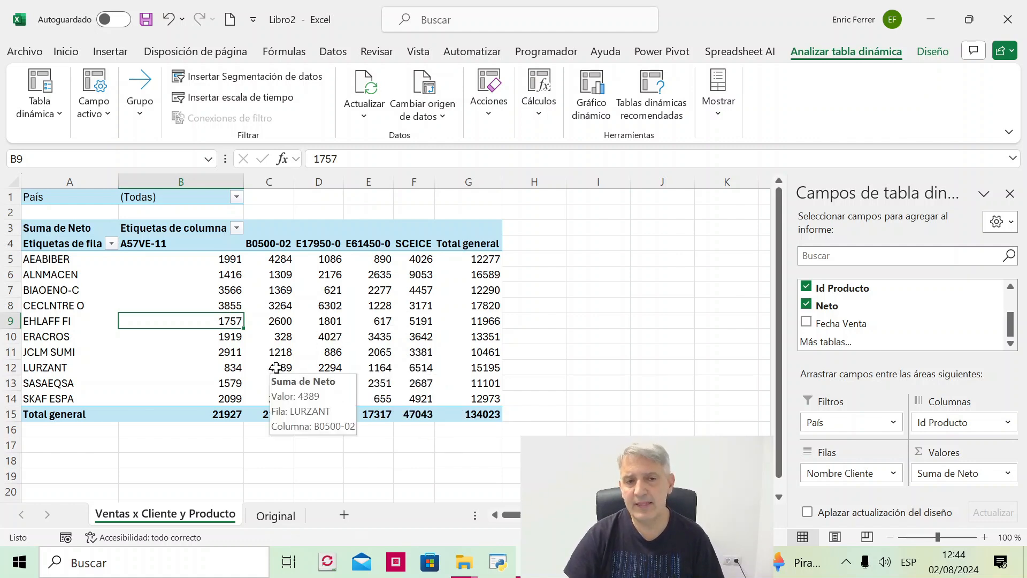
{"action": "left_click_drag", "start_coordinate": [224, 259], "coordinate": [469, 414]}
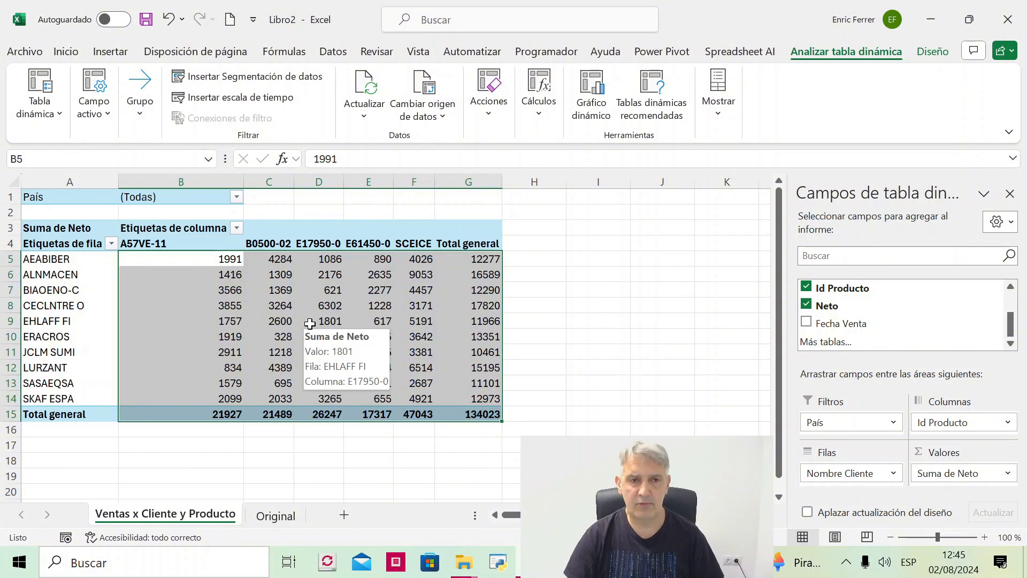
{"action": "left_click", "coordinate": [235, 290]}
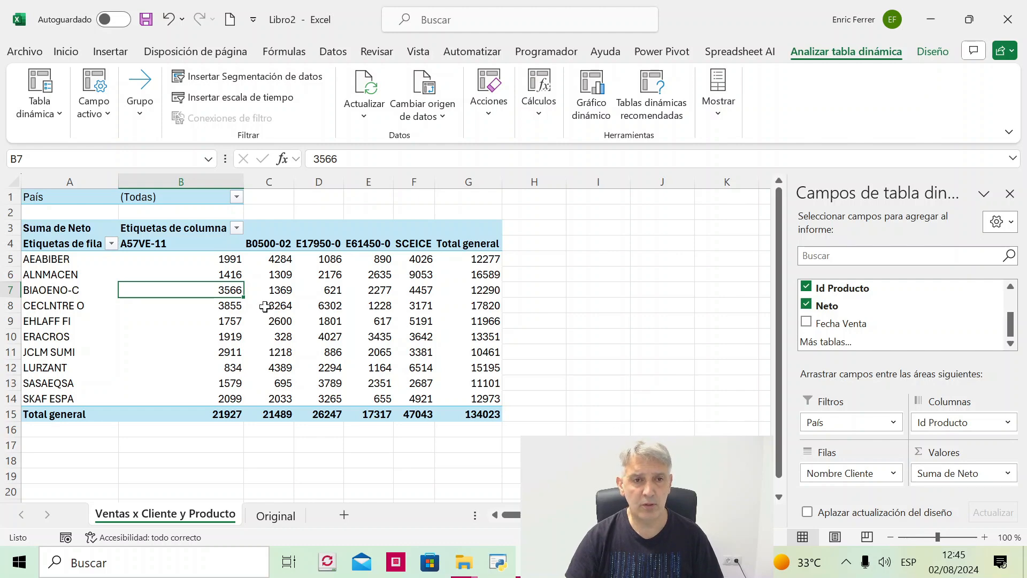
{"action": "right_click", "coordinate": [266, 307]}
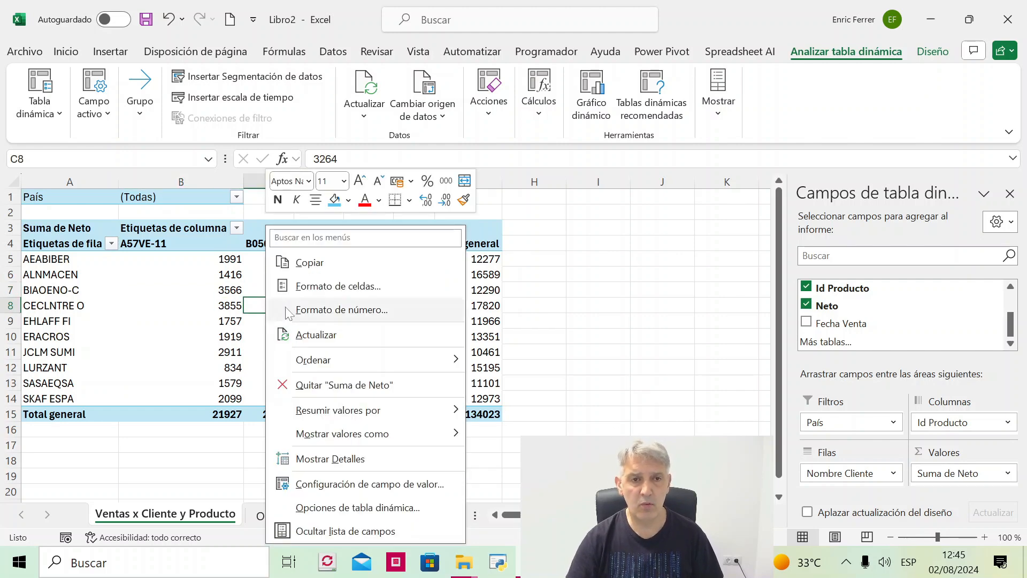
{"action": "left_click", "coordinate": [369, 316]}
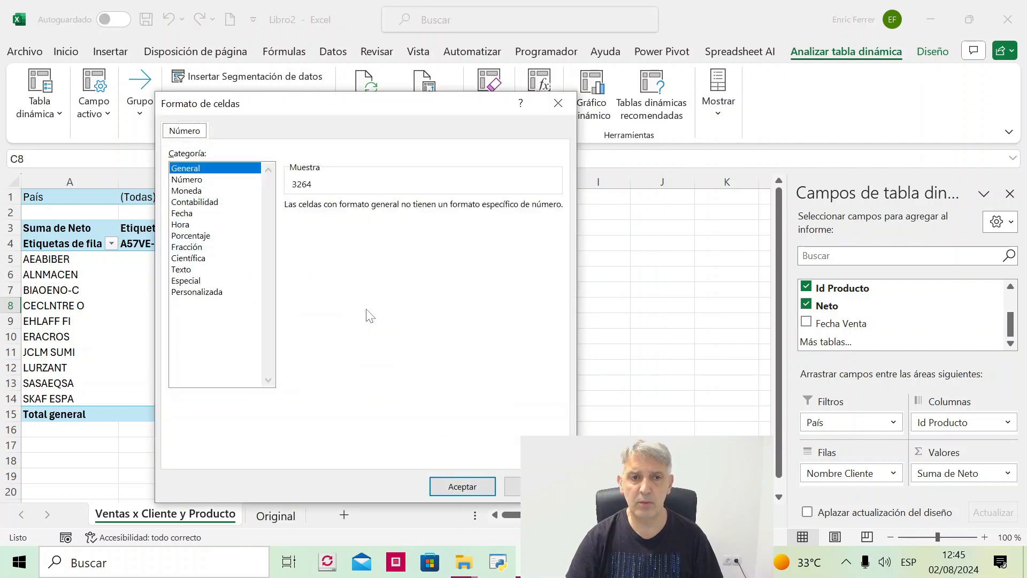
{"action": "left_click_drag", "start_coordinate": [376, 114], "coordinate": [701, 97]}
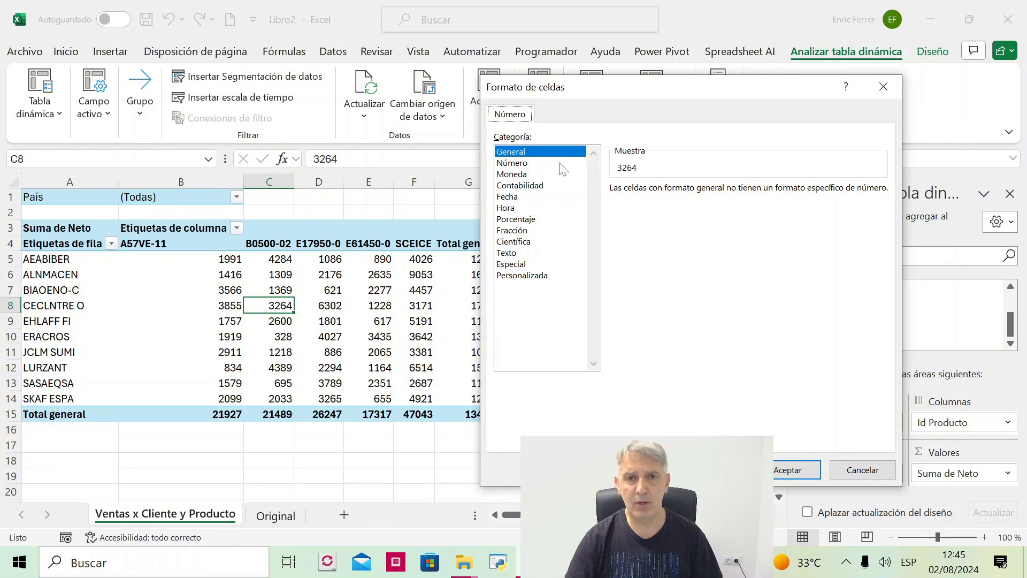
{"action": "left_click", "coordinate": [523, 176]}
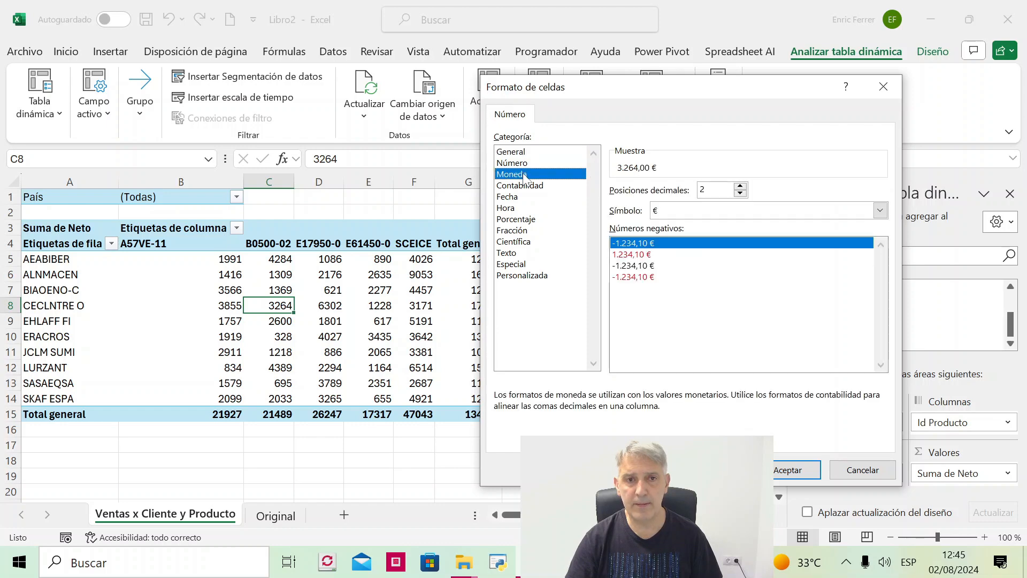
{"action": "left_click", "coordinate": [796, 471]}
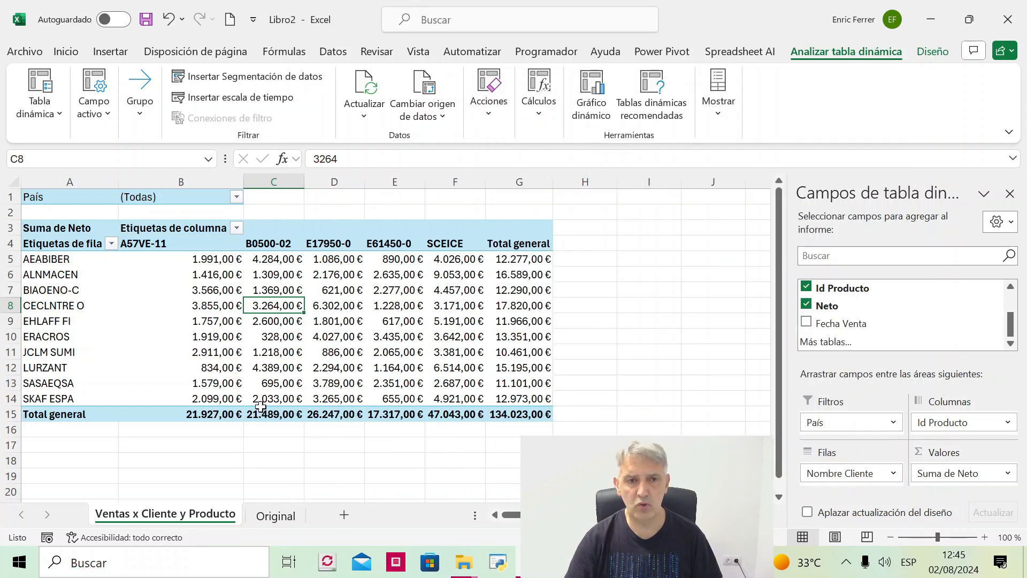
- Move Id Producto from Columnas to Filas, nested beneath Nombre Cliente, and check the combined row labels in column A
{"action": "mouse_move", "coordinate": [273, 337]}
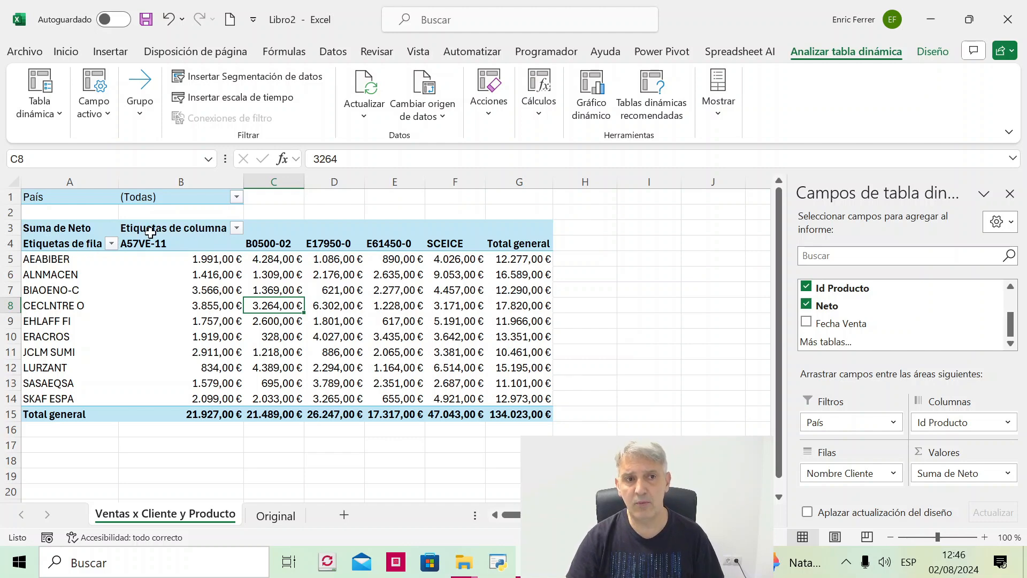
{"action": "mouse_move", "coordinate": [297, 307]}
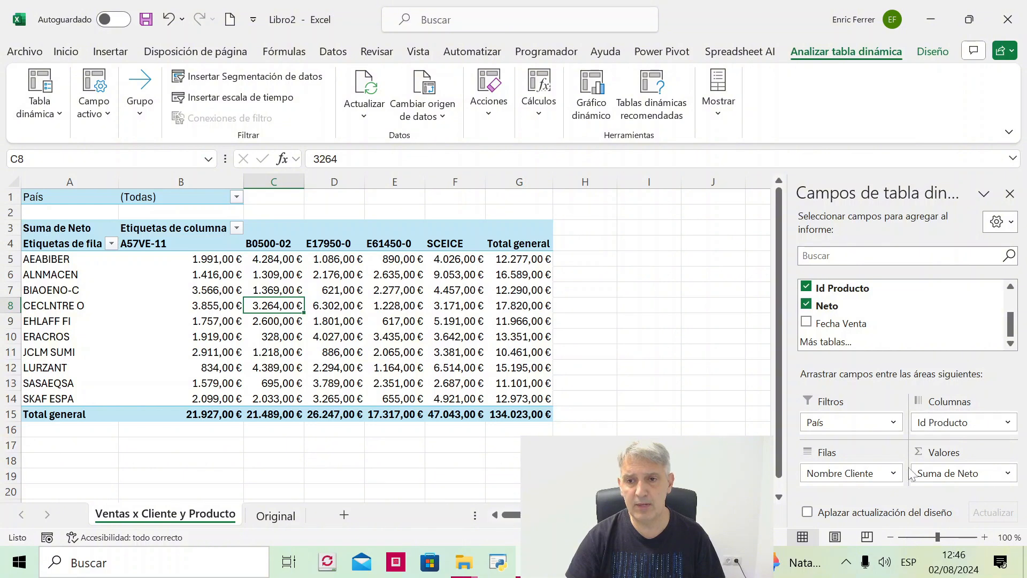
{"action": "left_click_drag", "start_coordinate": [928, 425], "coordinate": [877, 491]}
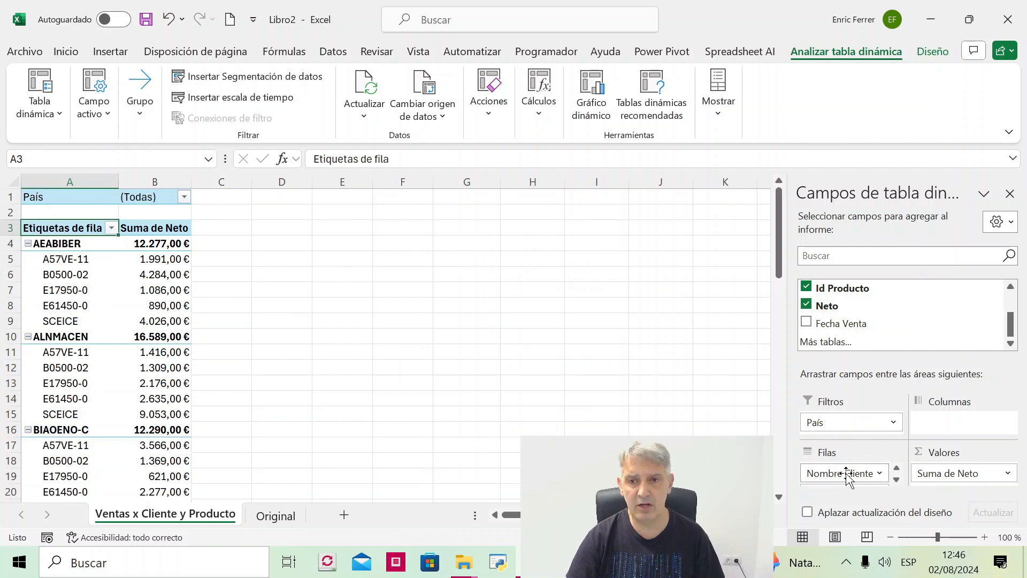
{"action": "left_click", "coordinate": [70, 179]}
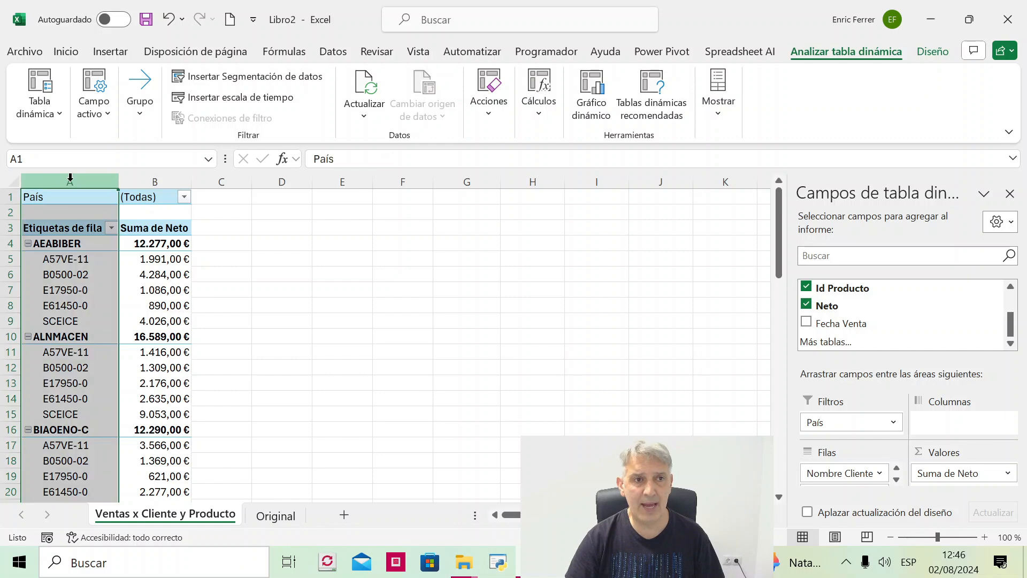
{"action": "left_click", "coordinate": [62, 274]}
{"action": "left_click", "coordinate": [63, 244]}
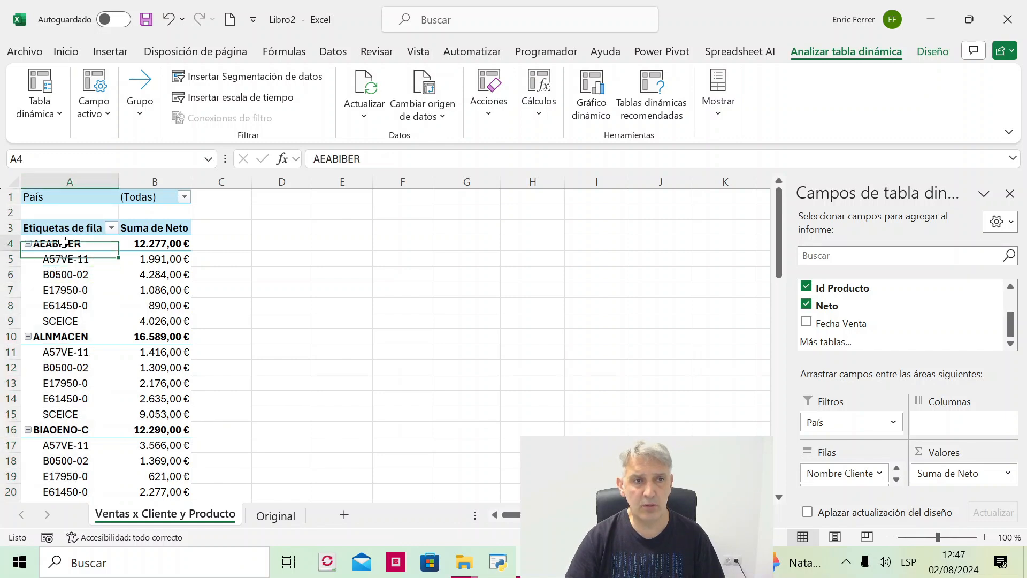
{"action": "left_click", "coordinate": [64, 259]}
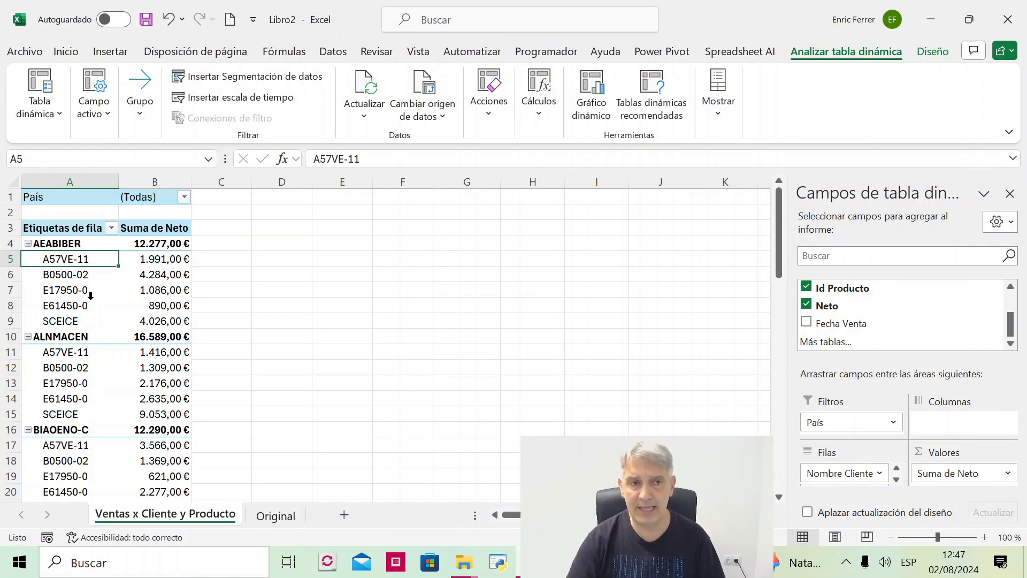
- Set the pivot table's report layout to tabular format and check the Nombre Cliente and Id Producto columns
{"action": "left_click", "coordinate": [932, 51]}
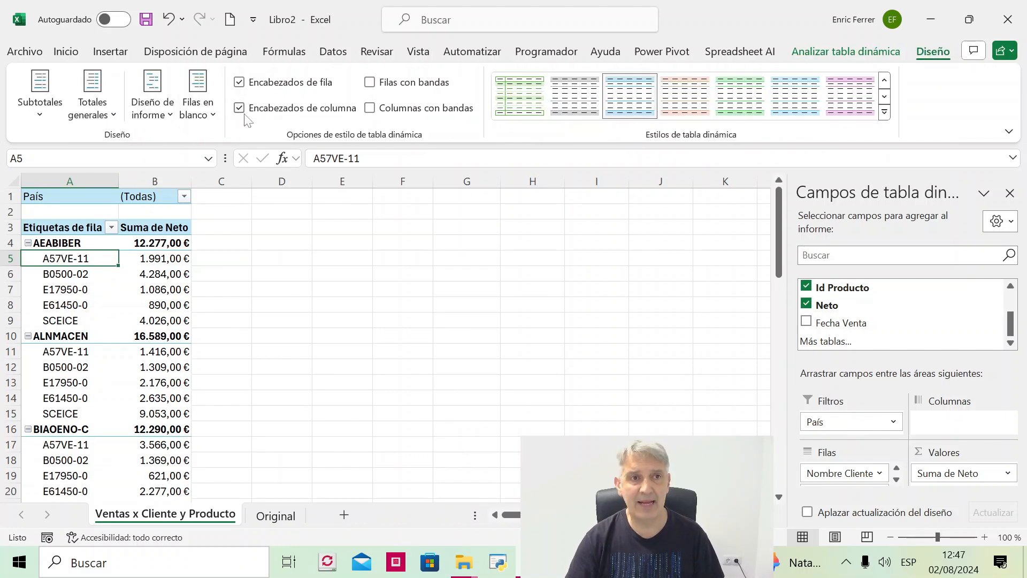
{"action": "left_click", "coordinate": [159, 117]}
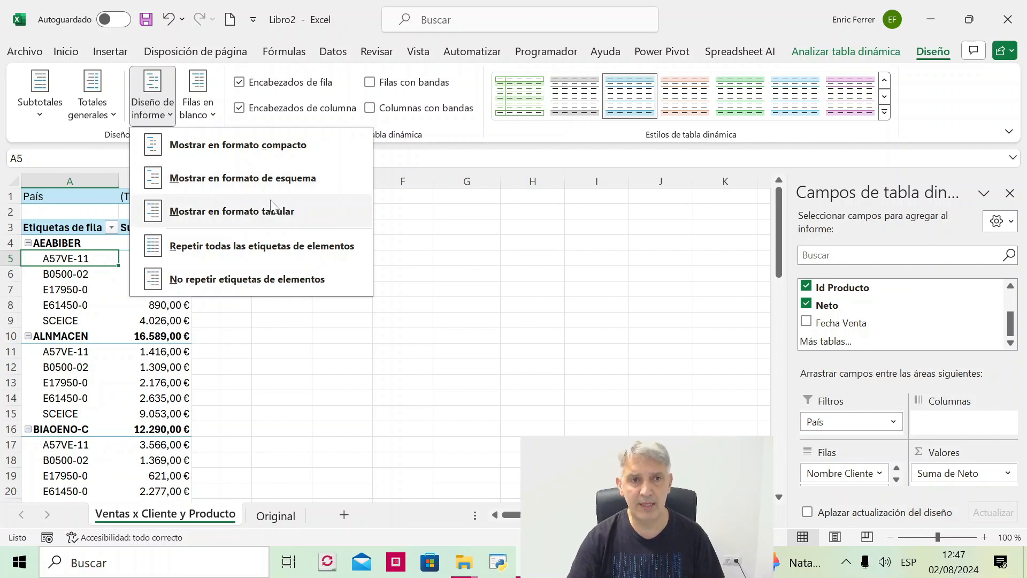
{"action": "left_click", "coordinate": [254, 217]}
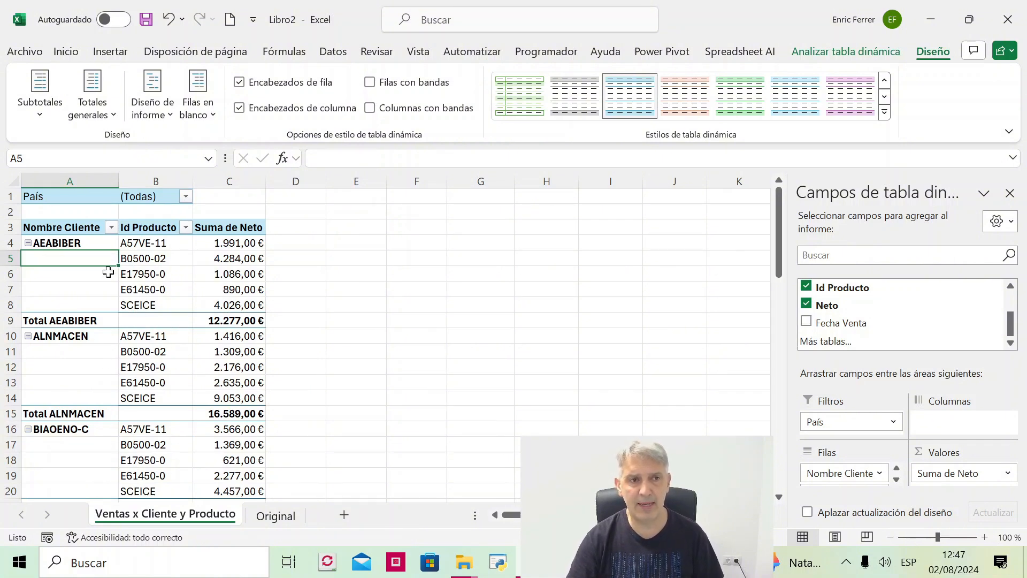
{"action": "left_click", "coordinate": [84, 230]}
{"action": "left_click_drag", "start_coordinate": [84, 230], "coordinate": [100, 282]}
{"action": "left_click_drag", "start_coordinate": [134, 231], "coordinate": [157, 276]}
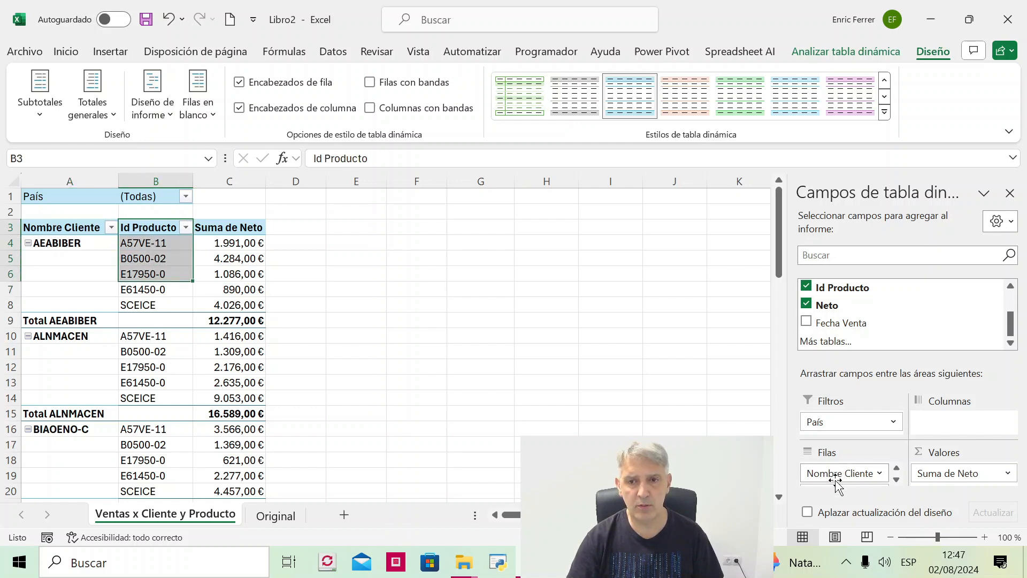
{"action": "left_click", "coordinate": [92, 277]}
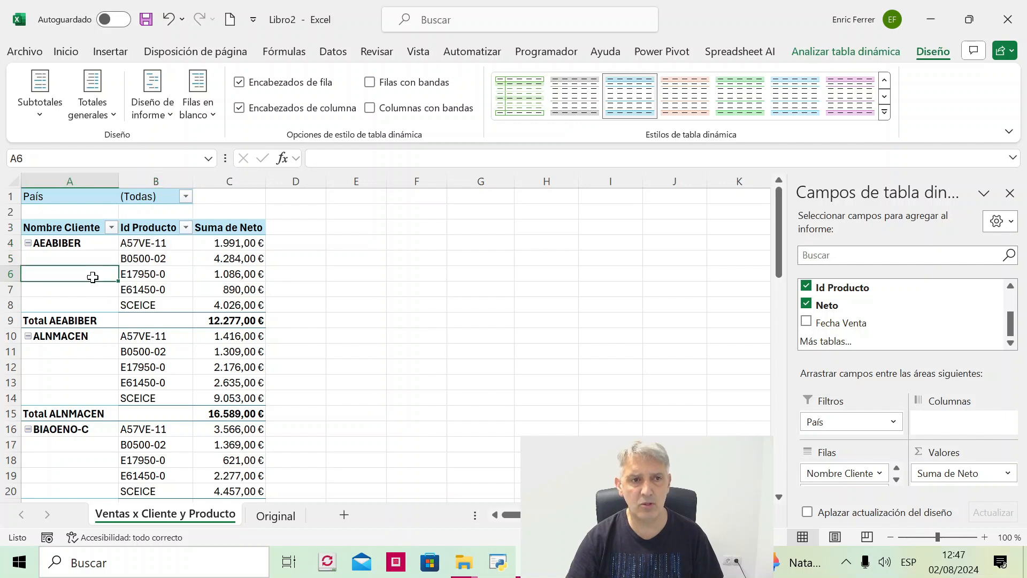
- Move Id Producto from the Filas area back to Columnas and check its column heading
{"action": "left_click", "coordinate": [897, 480]}
{"action": "left_click_drag", "start_coordinate": [860, 480], "coordinate": [956, 433]}
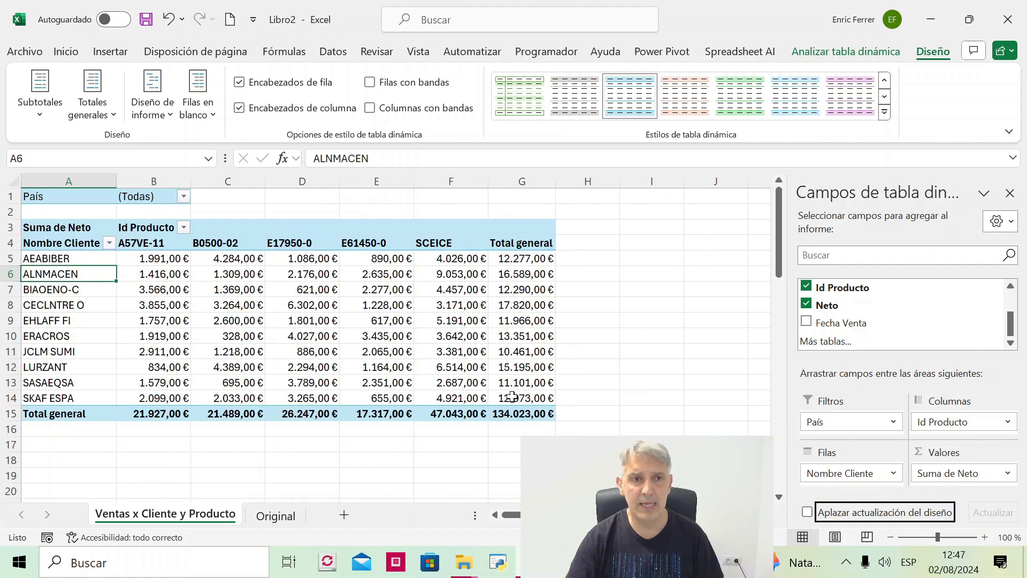
{"action": "left_click", "coordinate": [152, 228]}
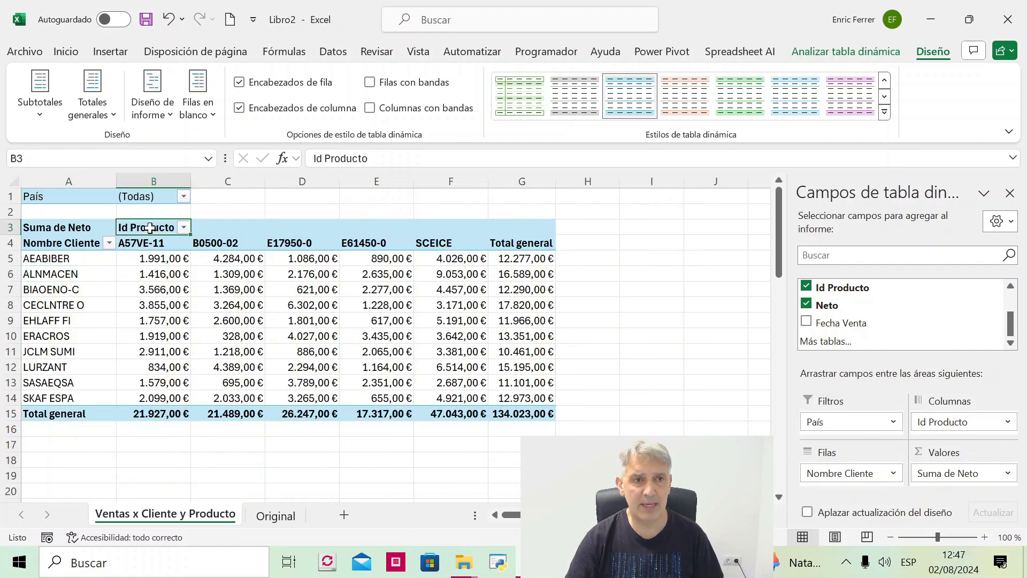
- Check the Nombre Cliente heading and the net value of customer AEABIBER for product A57VE-11
{"action": "left_click", "coordinate": [59, 247]}
{"action": "left_click", "coordinate": [136, 258]}
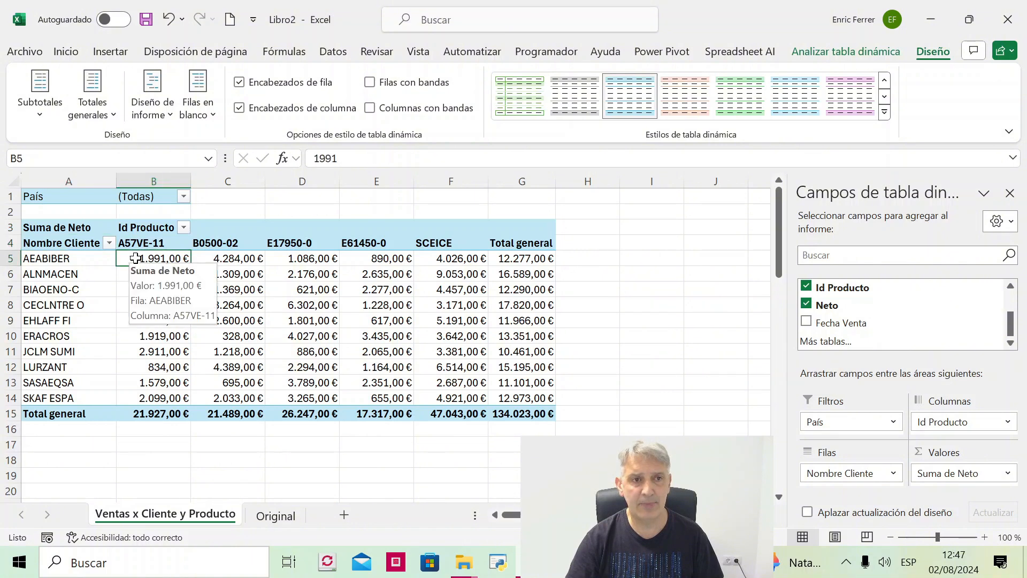
{"action": "mouse_move", "coordinate": [263, 319]}
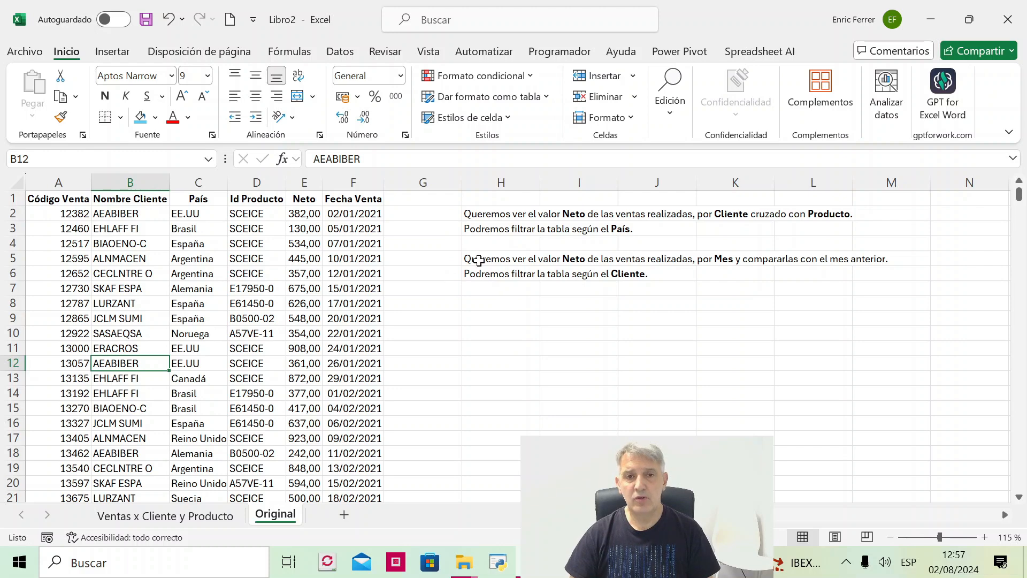
- Insert a pivot table on a new worksheet from the sales data range Original!$A$1:$F$240
{"action": "left_click", "coordinate": [500, 260]}
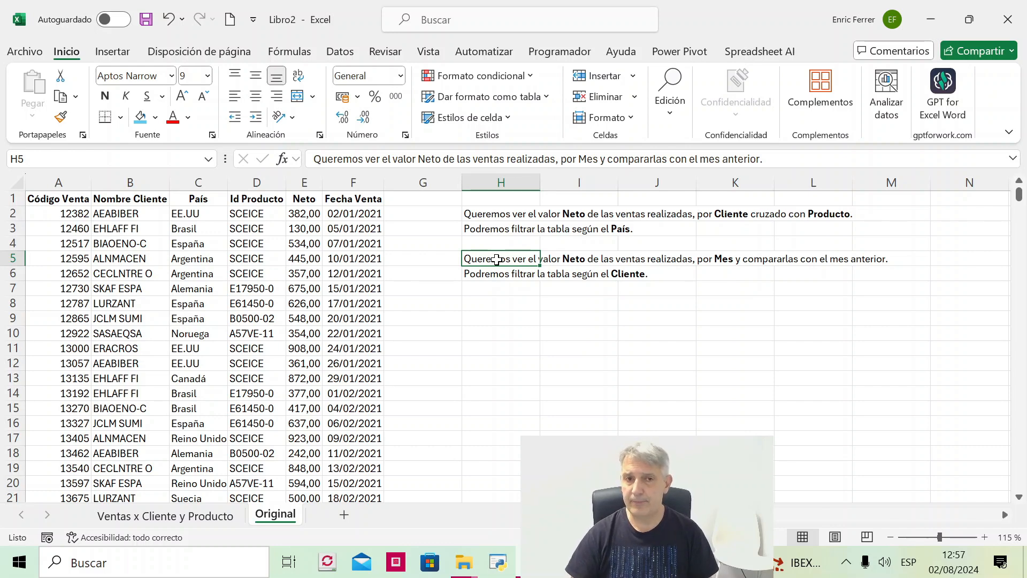
{"action": "left_click", "coordinate": [107, 227]}
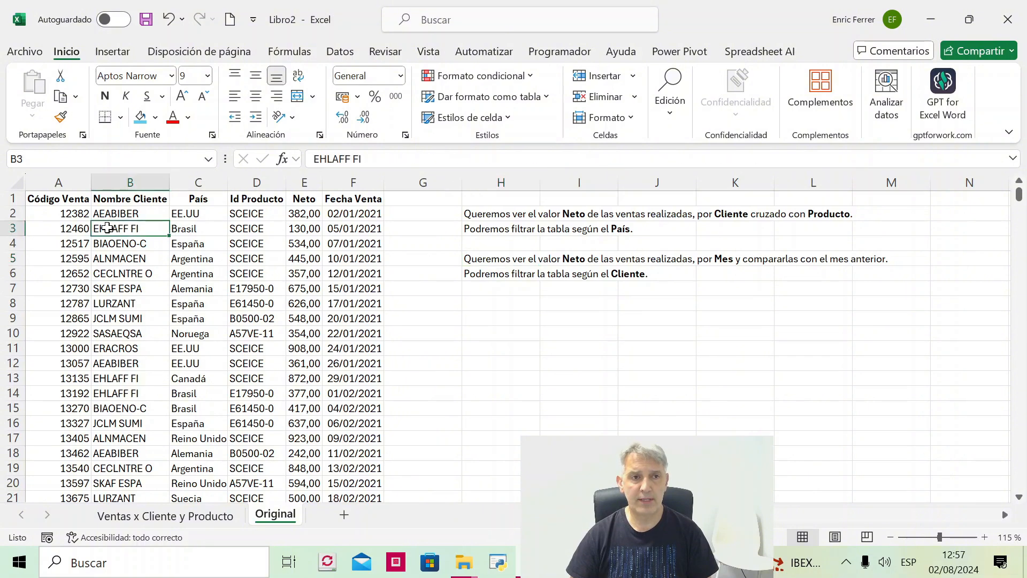
{"action": "left_click", "coordinate": [115, 53]}
{"action": "left_click", "coordinate": [39, 85]}
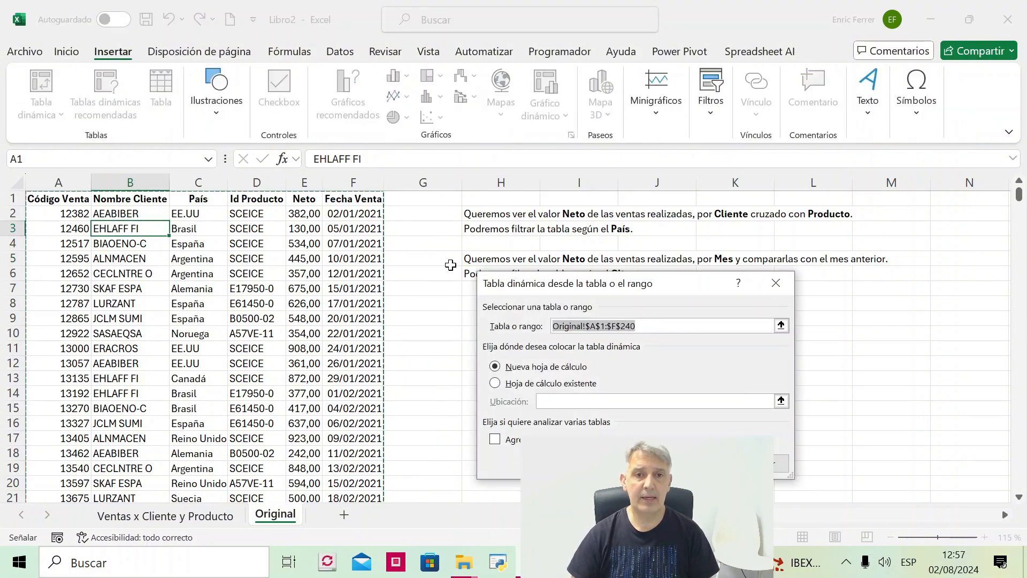
{"action": "key", "text": "Return"}
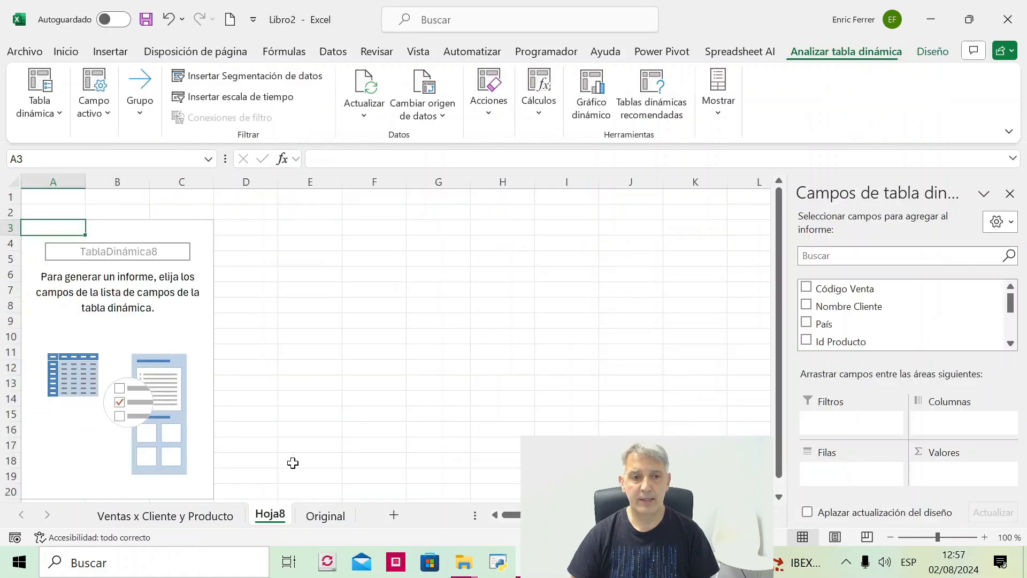
- Rename the new pivot table's sheet as Ventas x Mes Comparativo
{"action": "double_click", "coordinate": [278, 518]}
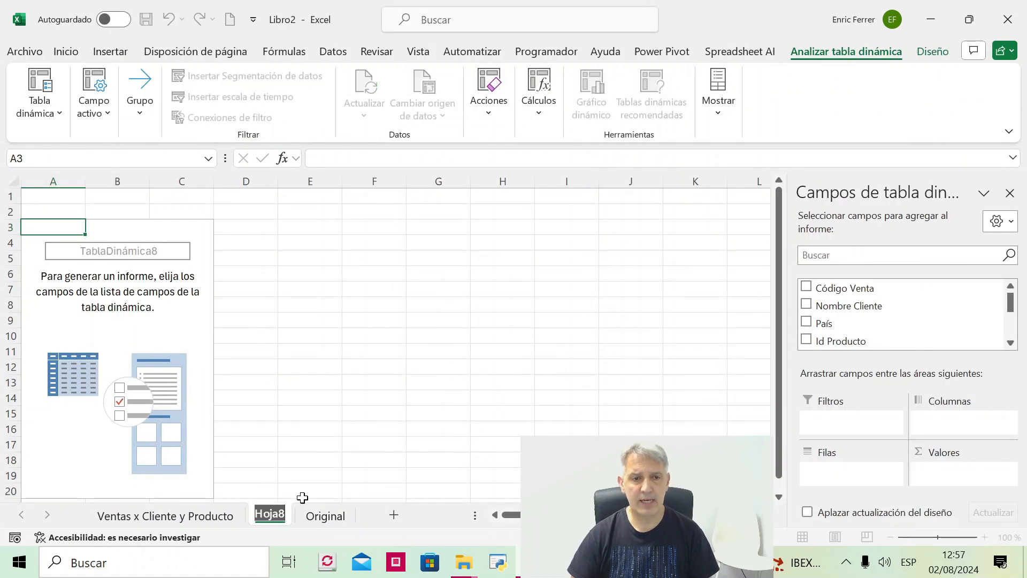
{"action": "type", "text": "Ven"}
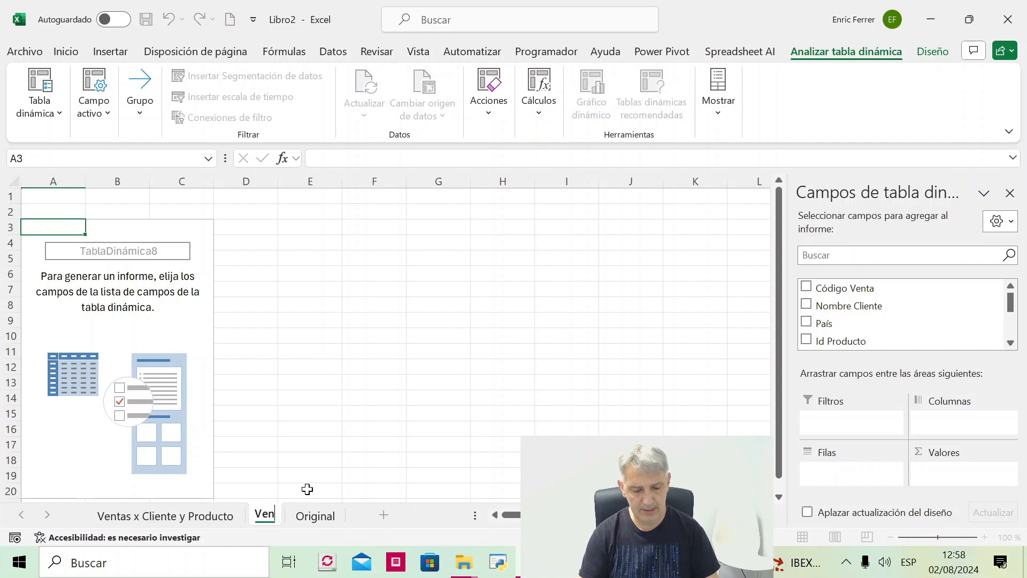
{"action": "type", "text": "tas x Mes Comparativo"}
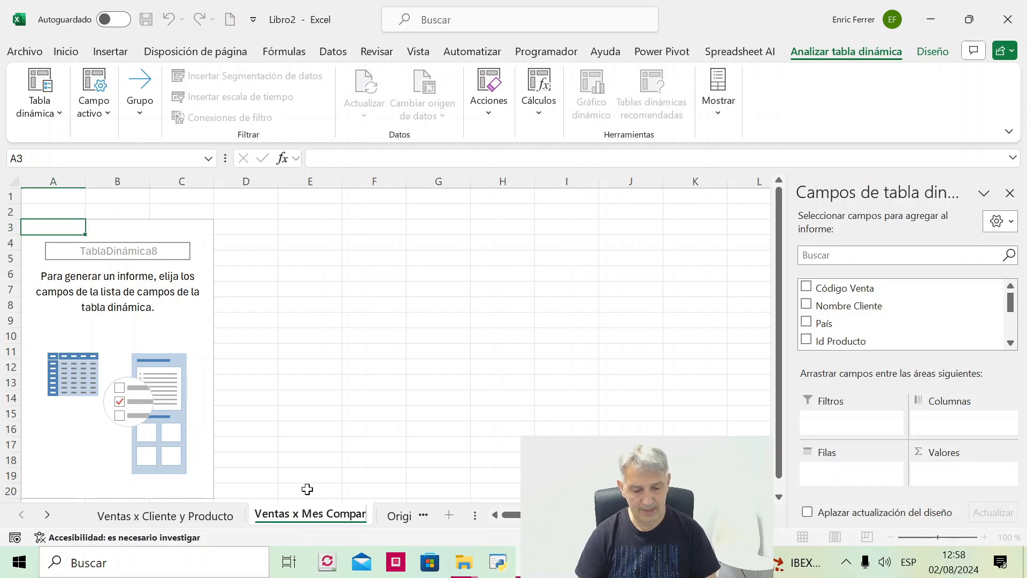
{"action": "left_click", "coordinate": [158, 323]}
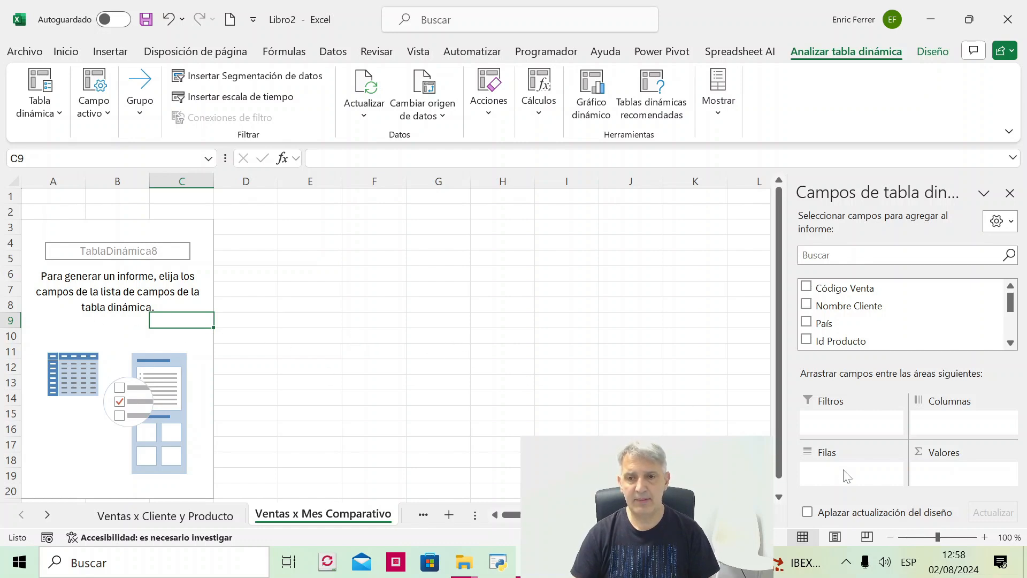
- Add the Fecha Venta field to the empty pivot table's Filas area
{"action": "left_click", "coordinate": [1011, 343]}
{"action": "left_click", "coordinate": [1011, 343]}
{"action": "left_click_drag", "start_coordinate": [820, 338], "coordinate": [846, 474]}
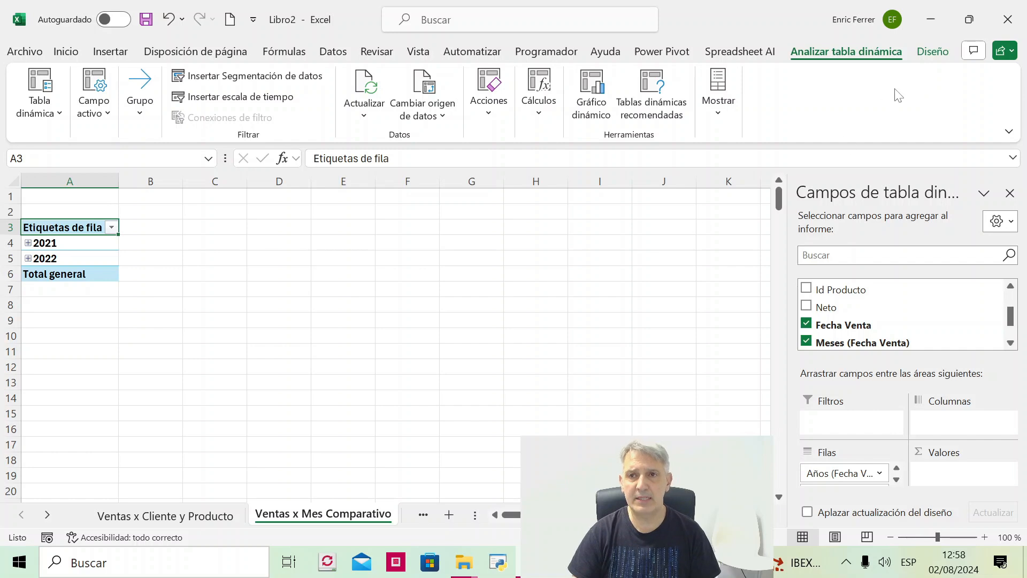
- Set the date pivot table's report layout to tabular format
{"action": "left_click", "coordinate": [932, 51]}
{"action": "left_click", "coordinate": [153, 99]}
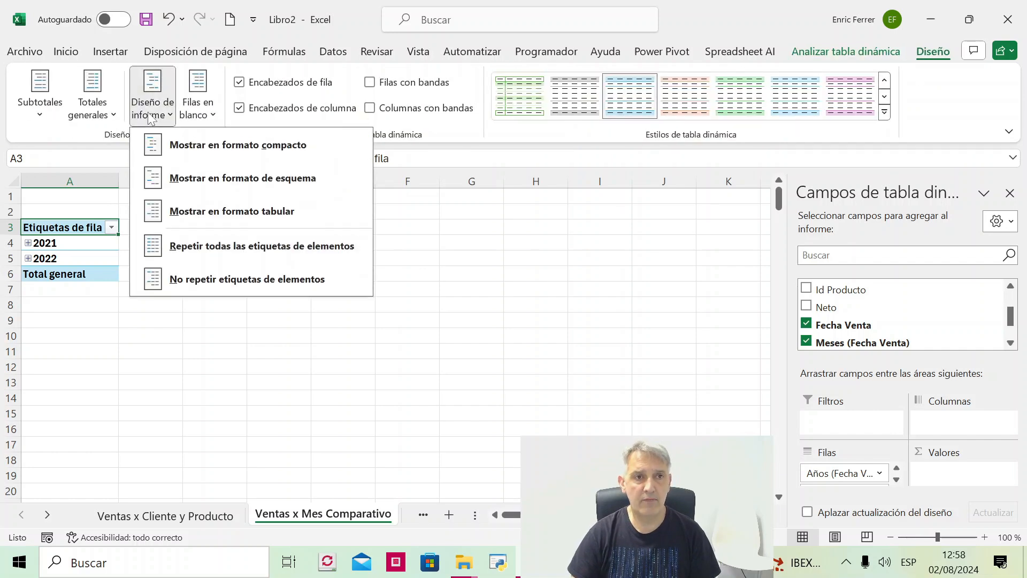
{"action": "left_click", "coordinate": [232, 211]}
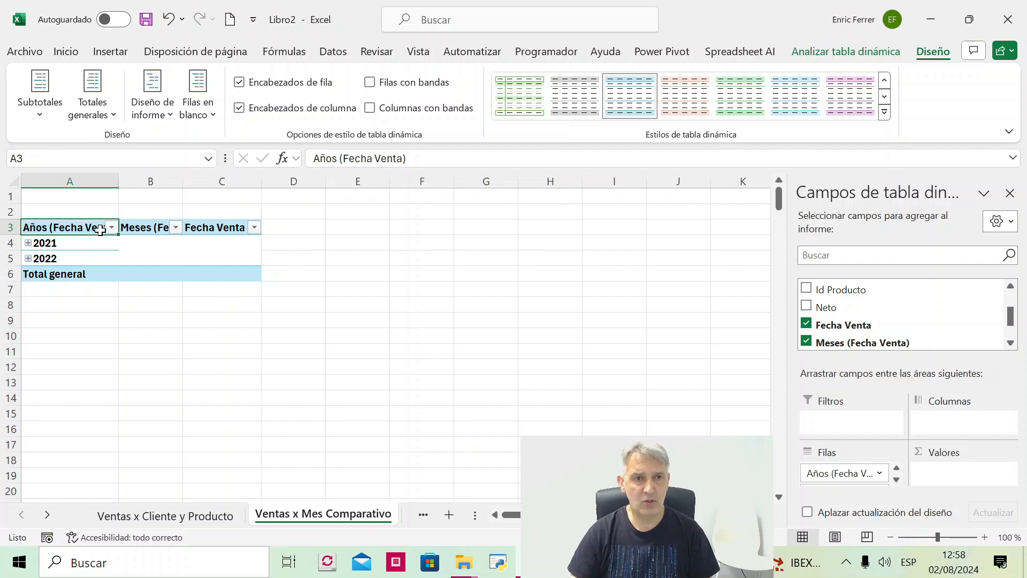
- Group the pivot table's sale dates by Meses and Años only
{"action": "right_click", "coordinate": [91, 249]}
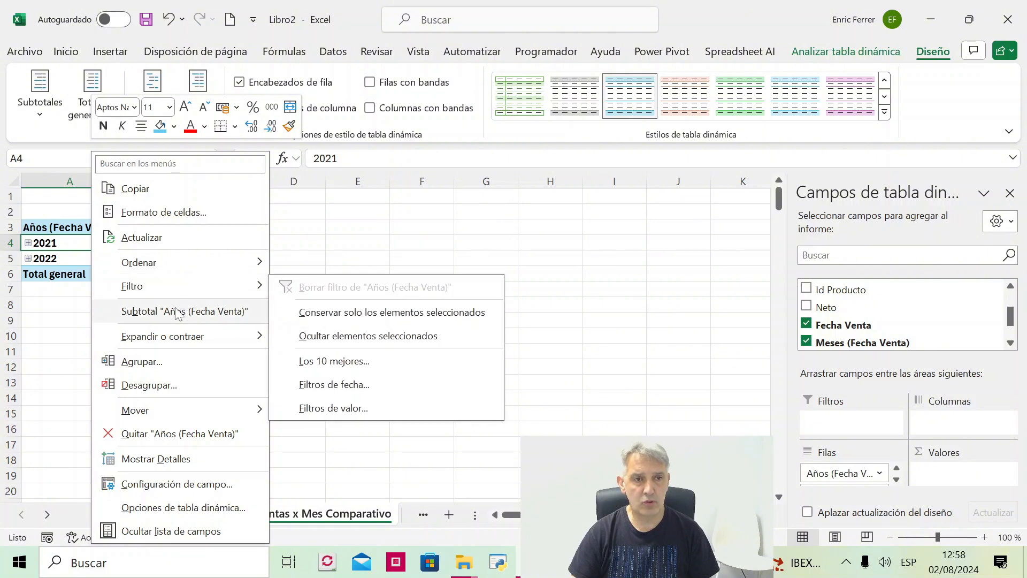
{"action": "left_click", "coordinate": [141, 362]}
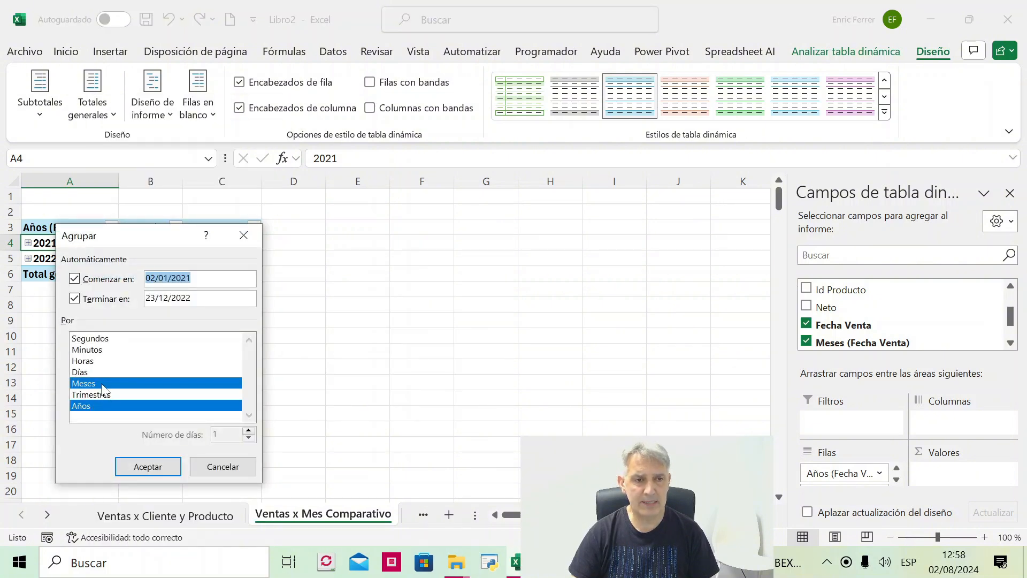
{"action": "left_click", "coordinate": [137, 464]}
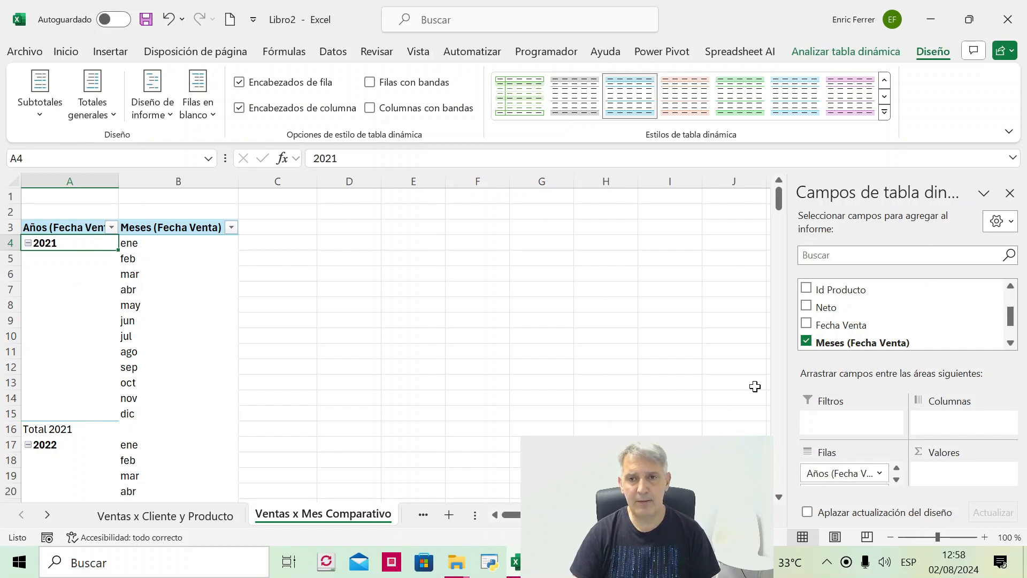
- Add the Neto field twice to the Valores area to get two sum columns
{"action": "left_click_drag", "start_coordinate": [822, 344], "coordinate": [960, 473]}
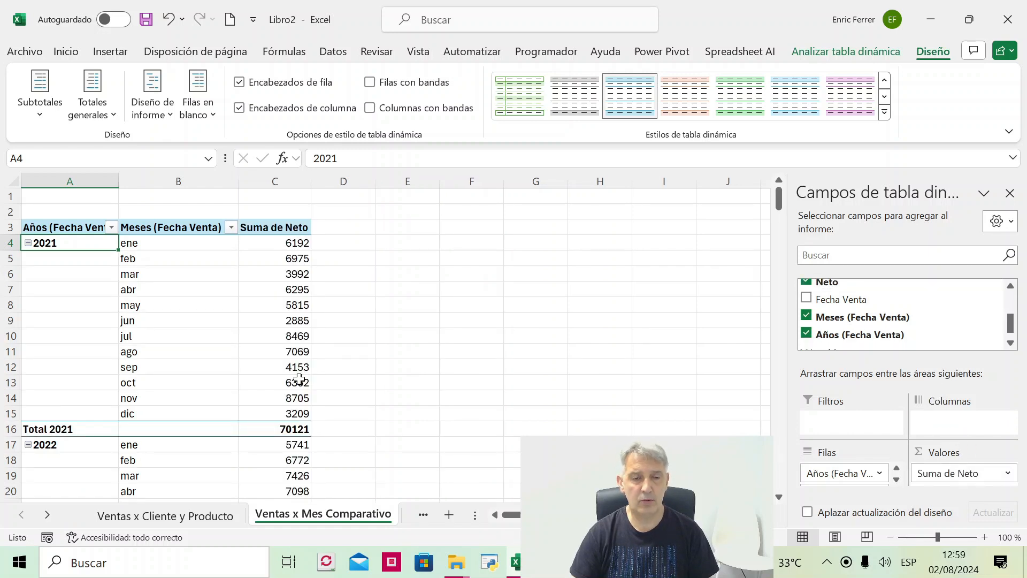
{"action": "mouse_move", "coordinate": [285, 385]}
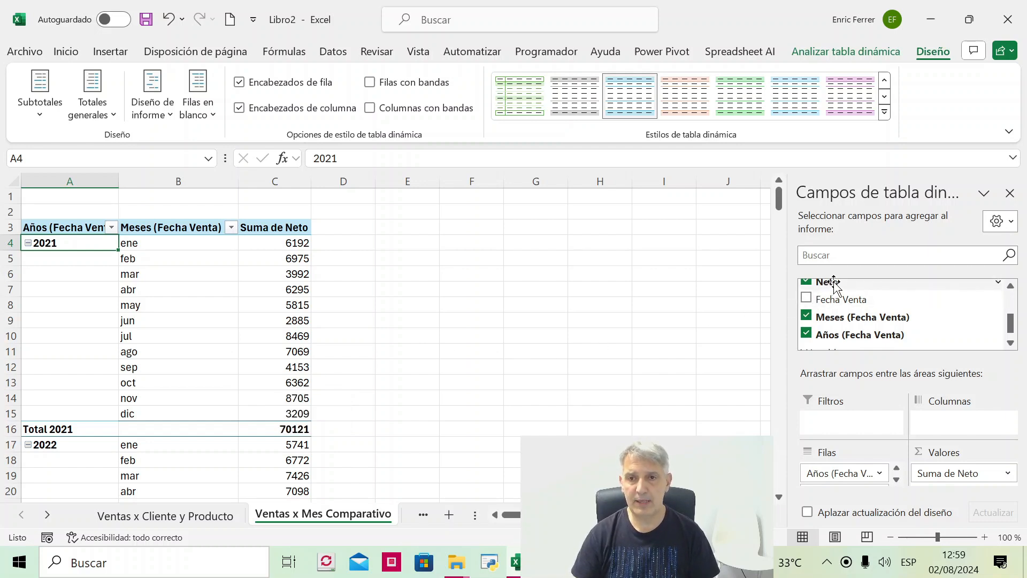
{"action": "left_click_drag", "start_coordinate": [826, 282], "coordinate": [955, 484]}
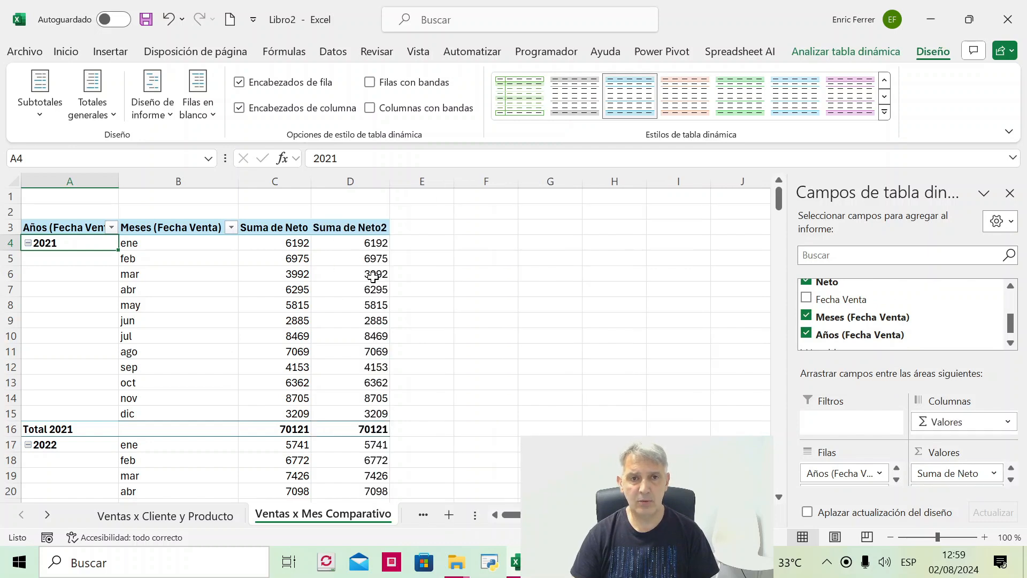
- Show the Suma de Neto2 values as Diferencia de, with base field Meses (Fecha Venta) and base element (anterior)
{"action": "right_click", "coordinate": [360, 243]}
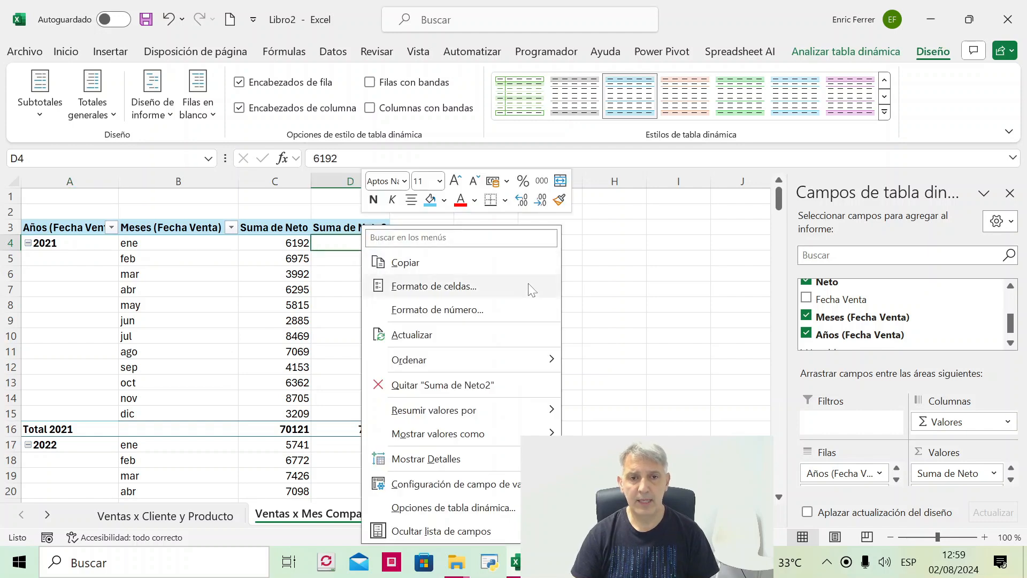
{"action": "mouse_move", "coordinate": [545, 433]}
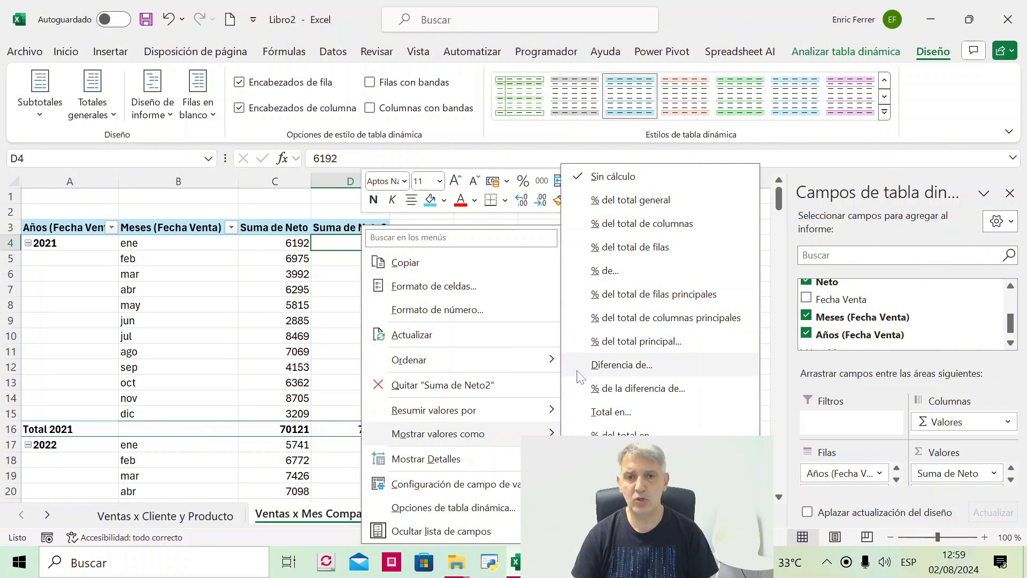
{"action": "left_click", "coordinate": [698, 369]}
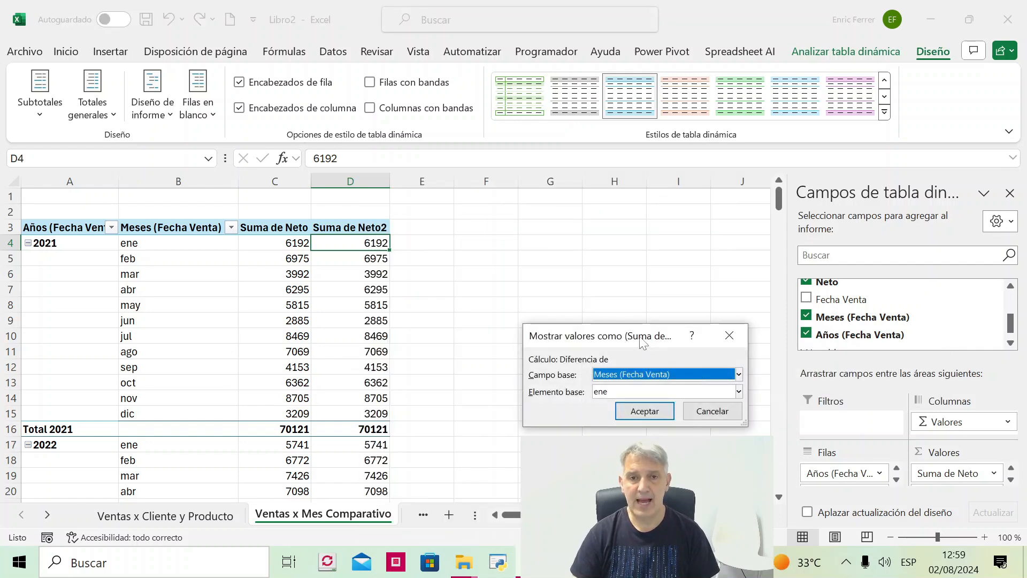
{"action": "left_click_drag", "start_coordinate": [644, 343], "coordinate": [556, 279]}
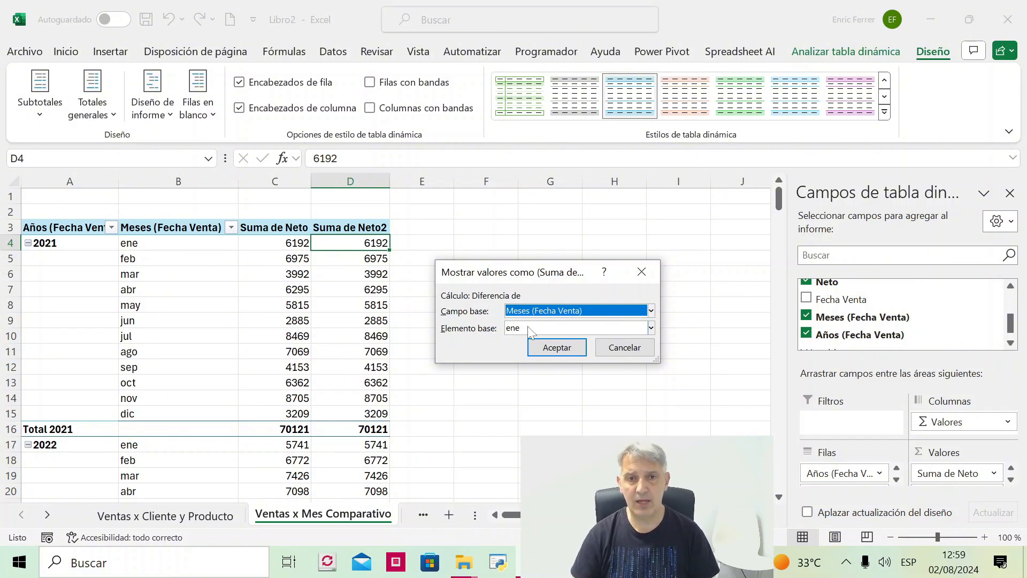
{"action": "left_click", "coordinate": [553, 329]}
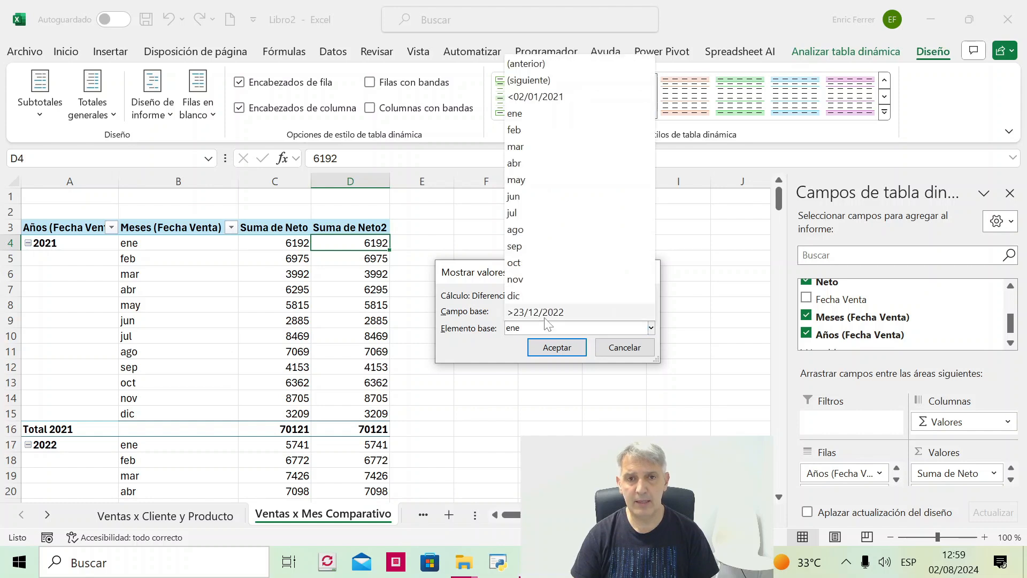
{"action": "left_click", "coordinate": [528, 67]}
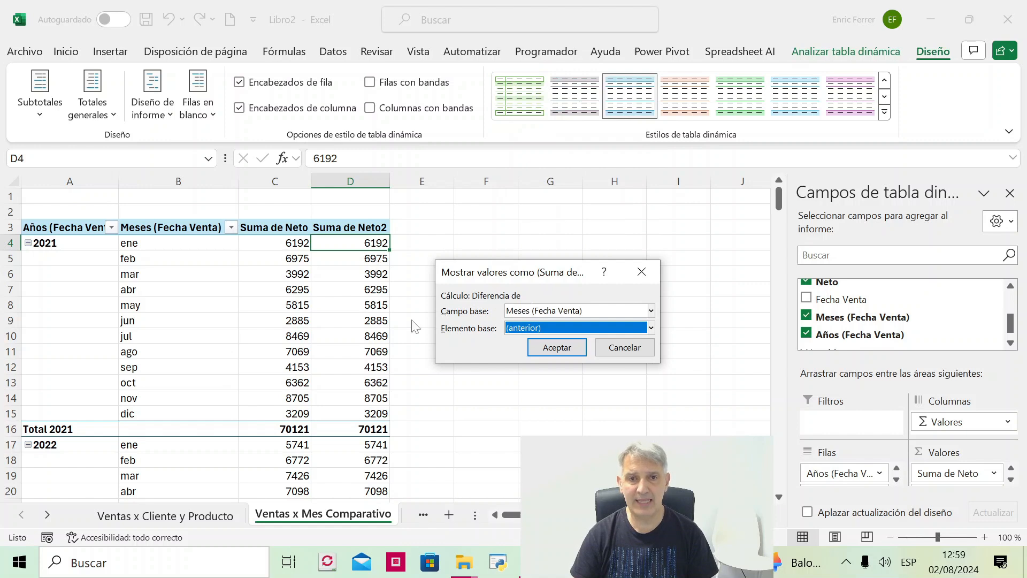
{"action": "left_click", "coordinate": [539, 347]}
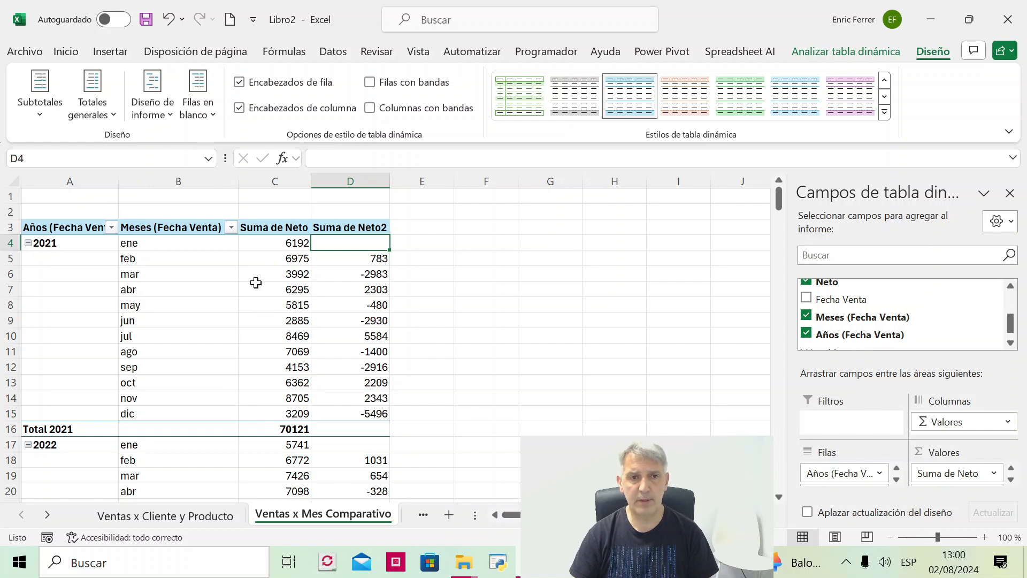
- Format the Suma de Neto values as Moneda with 0 decimal places and the € symbol
{"action": "right_click", "coordinate": [277, 256]}
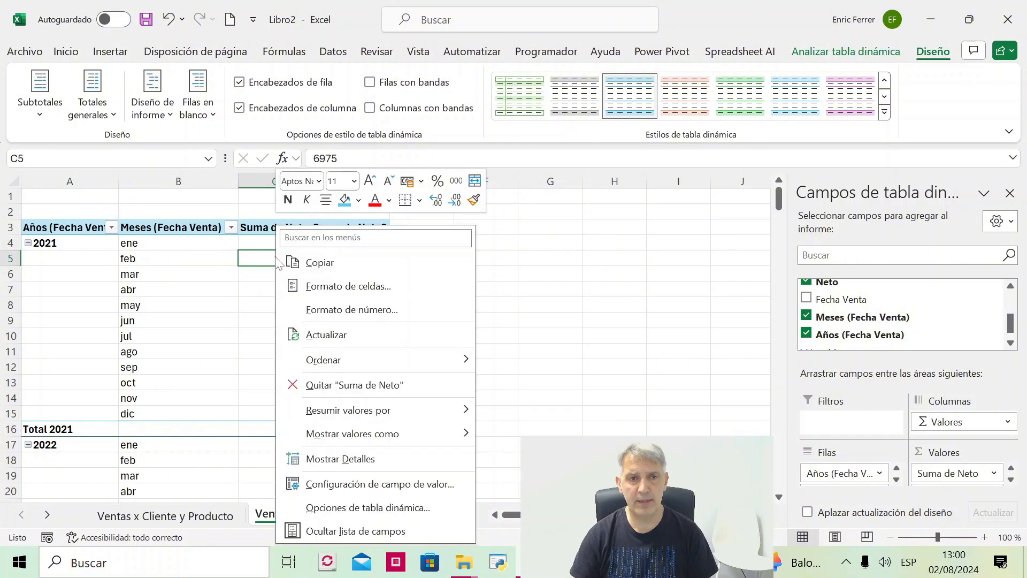
{"action": "left_click", "coordinate": [364, 309]}
{"action": "left_click", "coordinate": [195, 188]}
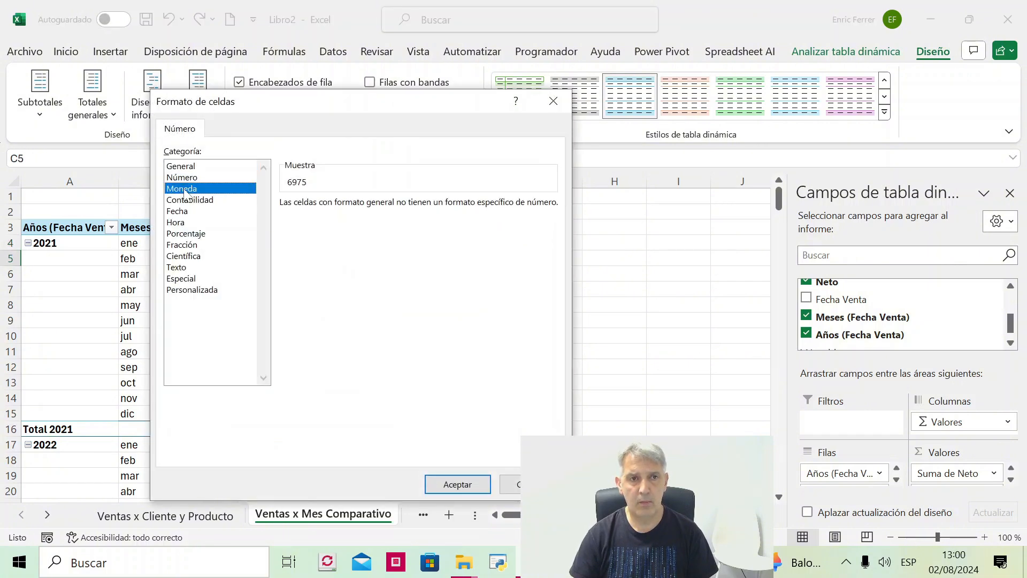
{"action": "left_click", "coordinate": [408, 209]}
{"action": "left_click", "coordinate": [409, 209]}
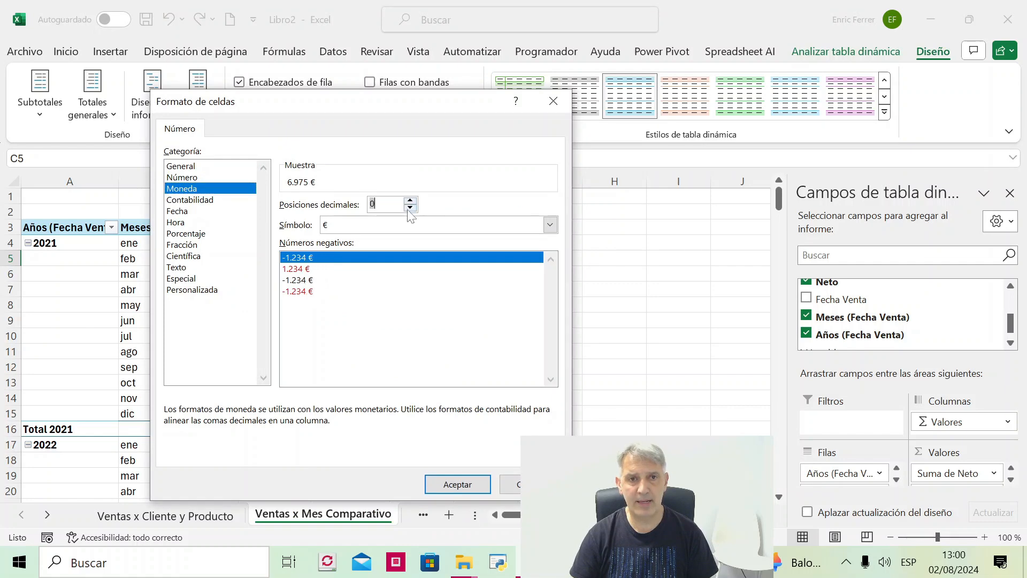
{"action": "left_click", "coordinate": [457, 484]}
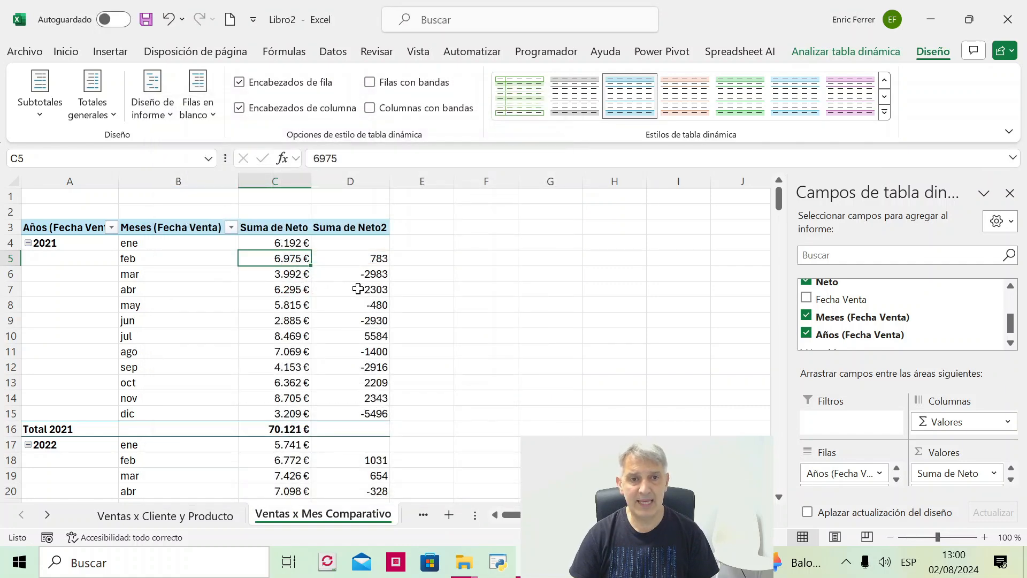
- Format the Suma de Neto2 values as Moneda in € with 0 decimal places and negatives in red without a minus sign
{"action": "right_click", "coordinate": [356, 274]}
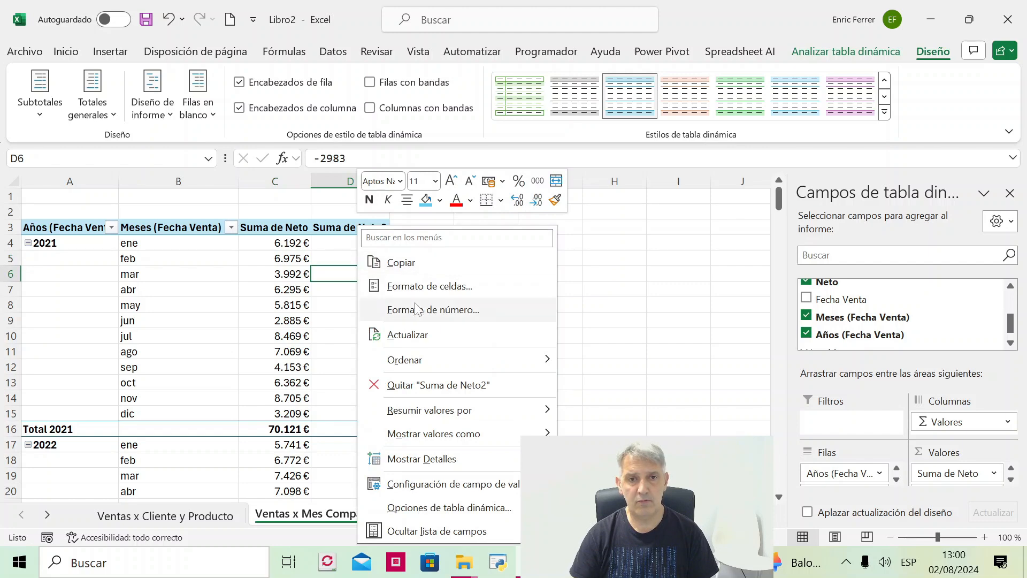
{"action": "left_click", "coordinate": [422, 314]}
{"action": "left_click", "coordinate": [253, 191]}
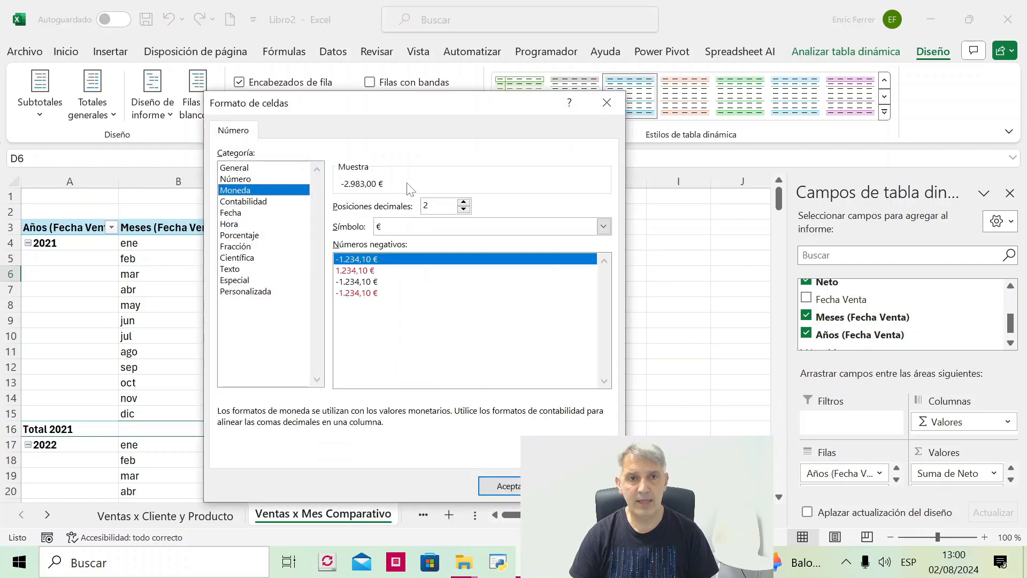
{"action": "left_click", "coordinate": [463, 209]}
{"action": "left_click", "coordinate": [463, 209]}
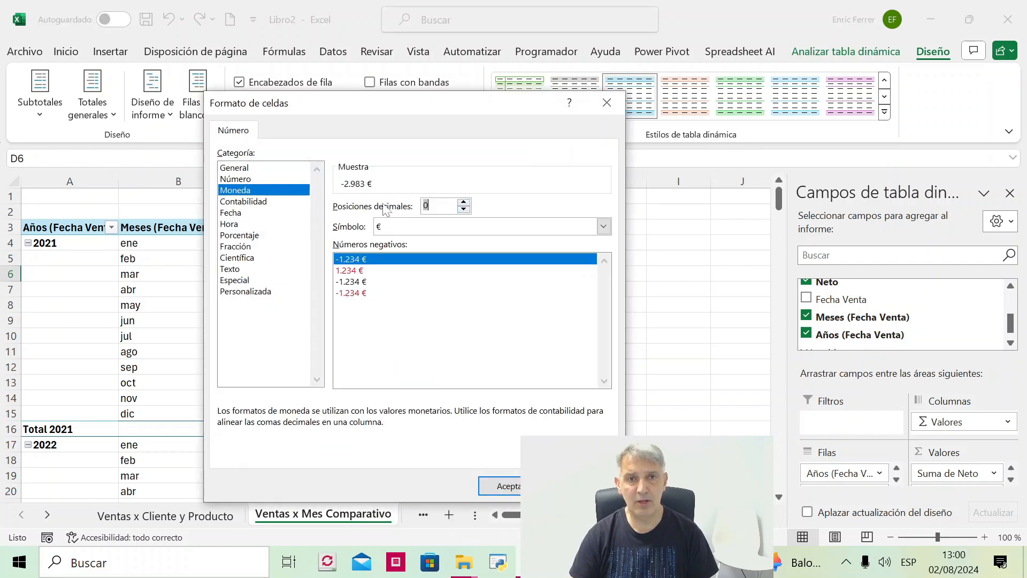
{"action": "left_click", "coordinate": [368, 271]}
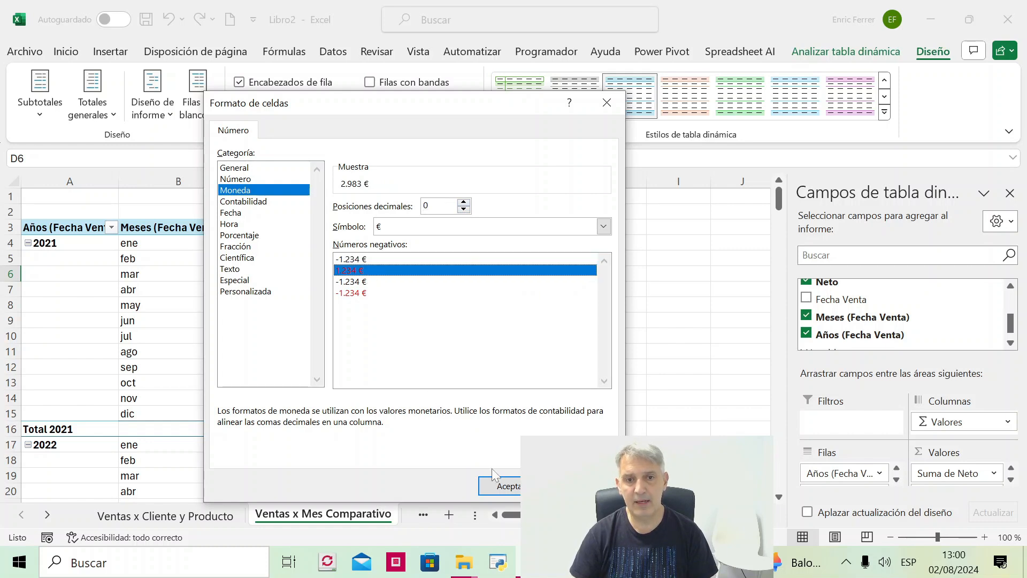
{"action": "left_click", "coordinate": [503, 487]}
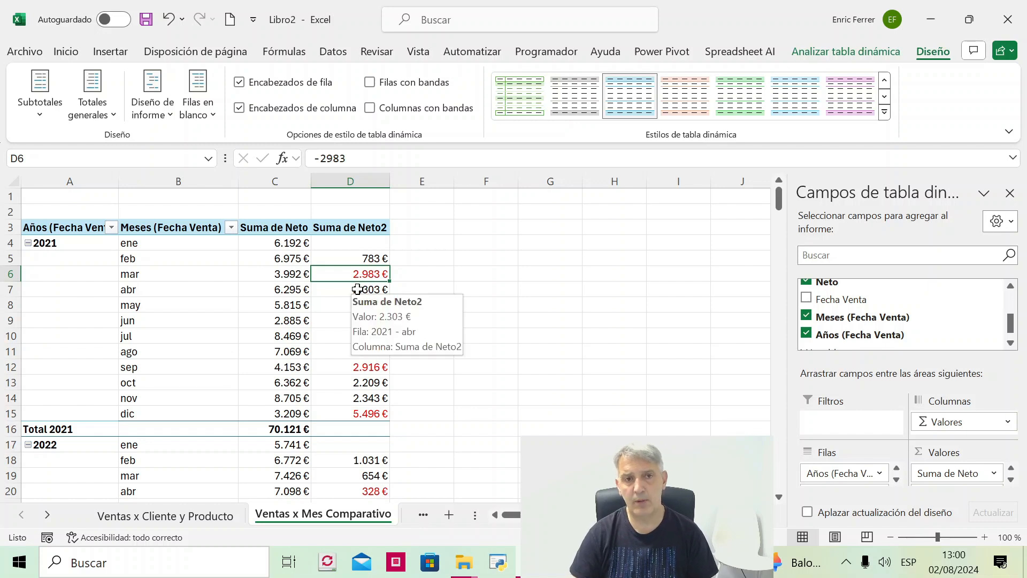
- Rename the Suma de Neto2 column header to "Dif. Ant."
{"action": "left_click", "coordinate": [349, 227]}
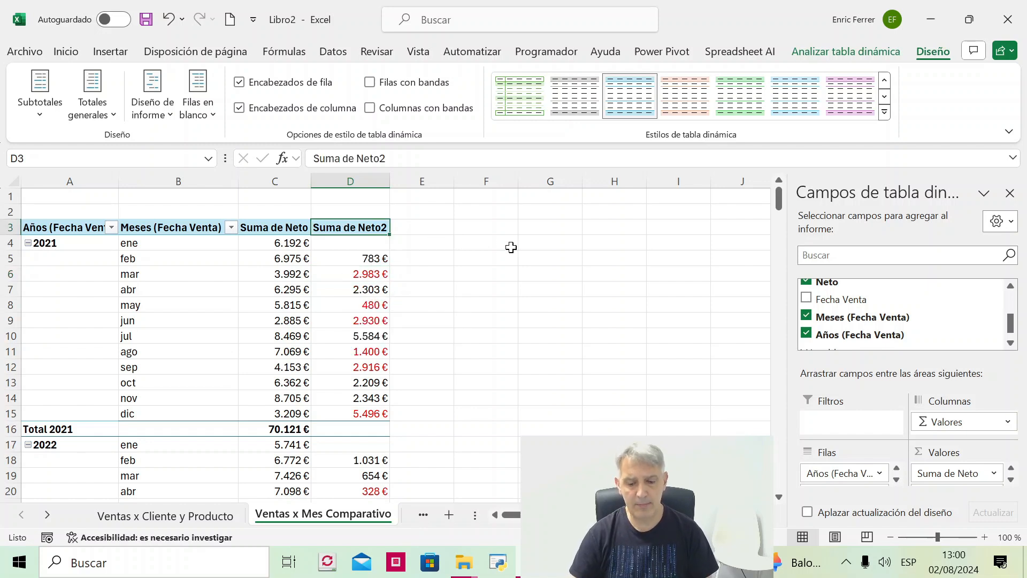
{"action": "type", "text": "Dif"}
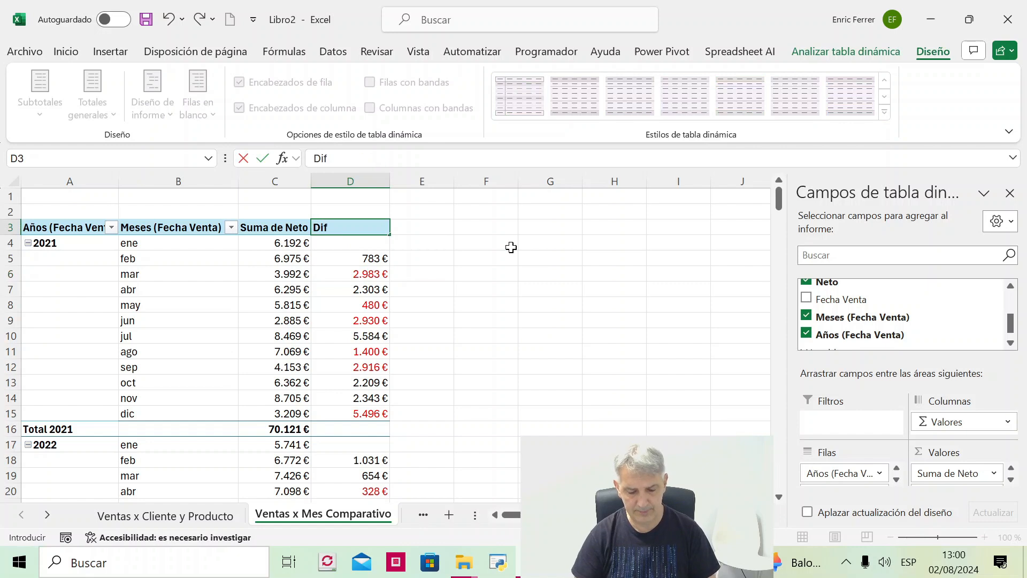
{"action": "type", "text": ". Ant."}
{"action": "key", "text": "Return"}
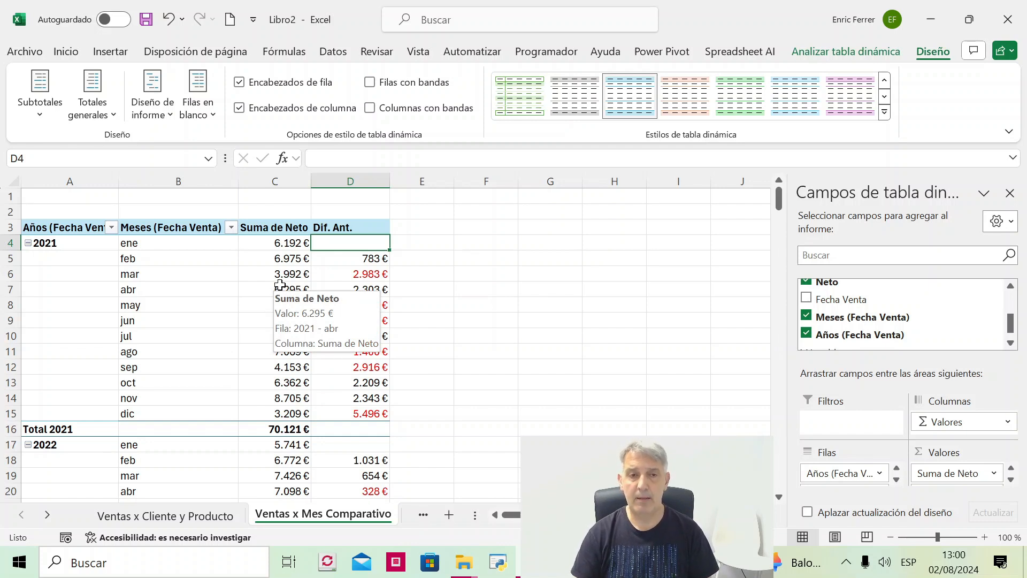
- Add Nombre Cliente to the Filtros area and filter the monthly pivot table to AEABIBER
{"action": "left_click", "coordinate": [1011, 286]}
{"action": "left_click_drag", "start_coordinate": [856, 291], "coordinate": [872, 434]}
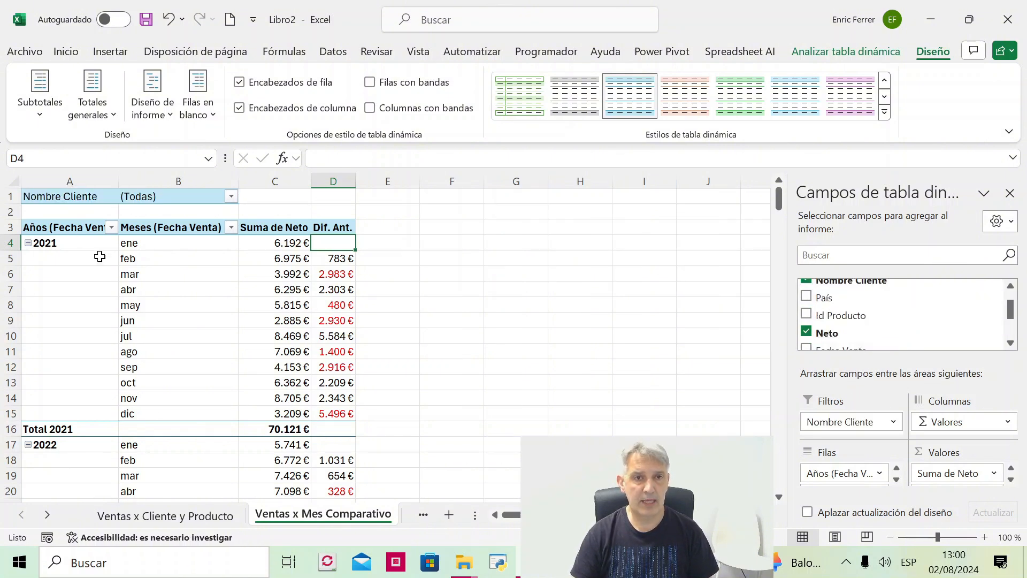
{"action": "left_click", "coordinate": [231, 197]}
{"action": "left_click", "coordinate": [72, 252]}
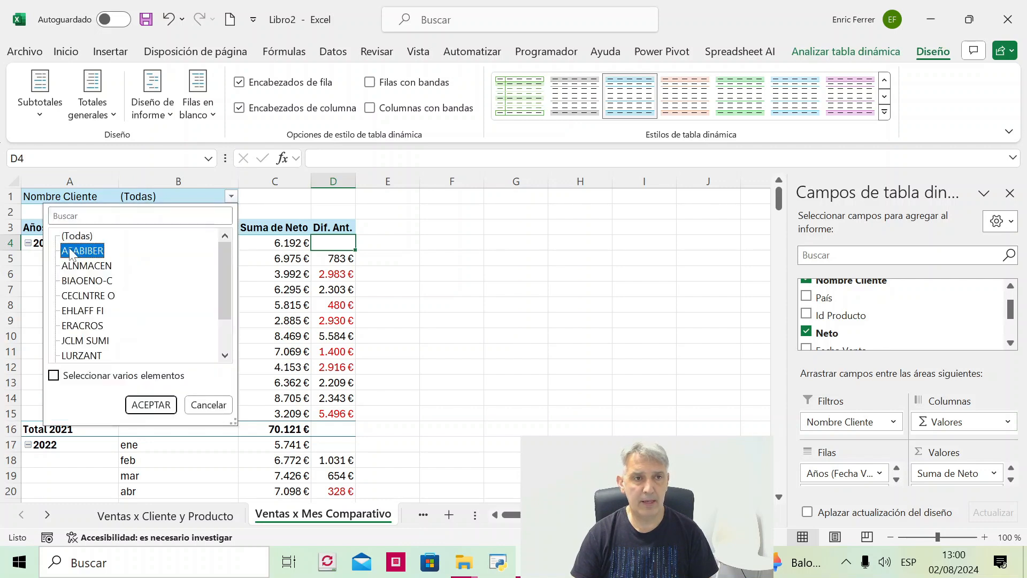
{"action": "left_click", "coordinate": [145, 404]}
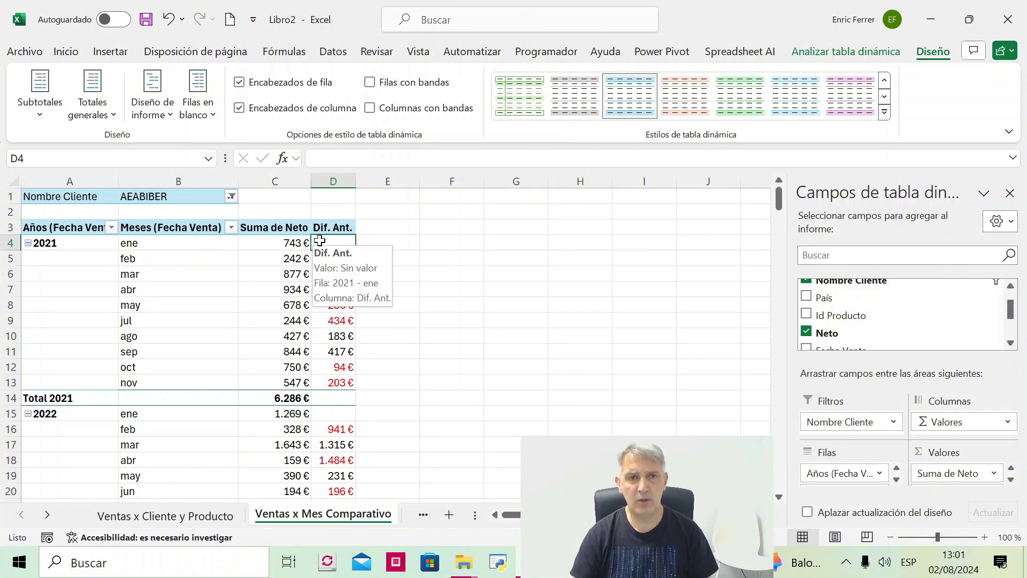
- Switch the Nombre Cliente report filter to ALNMACEN
{"action": "left_click", "coordinate": [70, 244]}
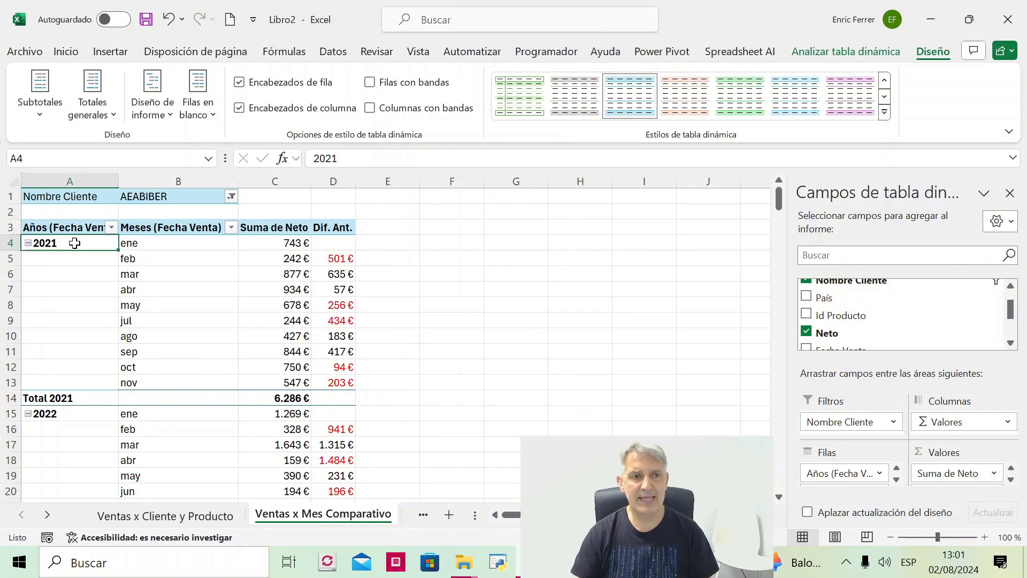
{"action": "left_click", "coordinate": [231, 196]}
{"action": "left_click", "coordinate": [101, 266]}
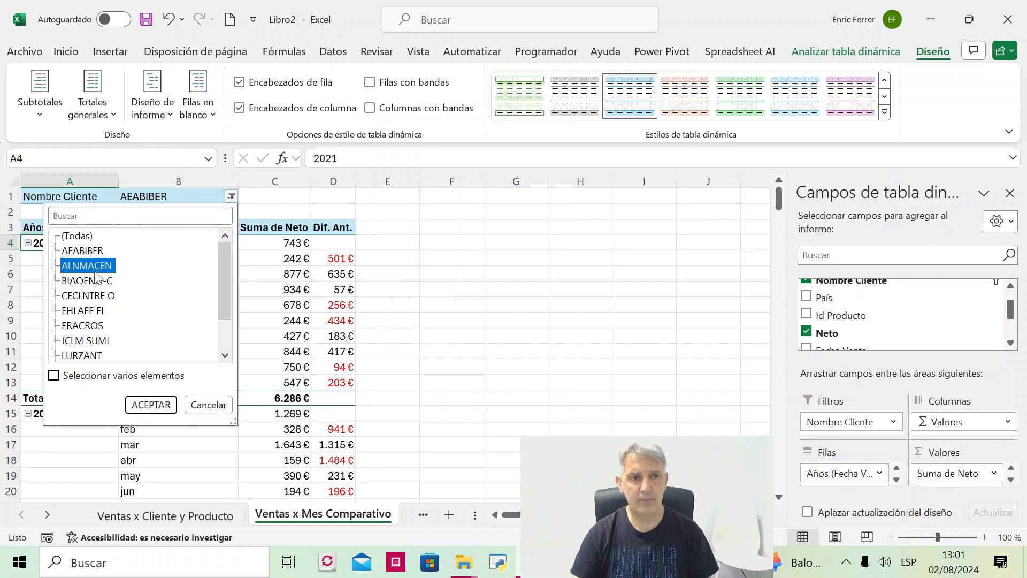
{"action": "left_click", "coordinate": [169, 403]}
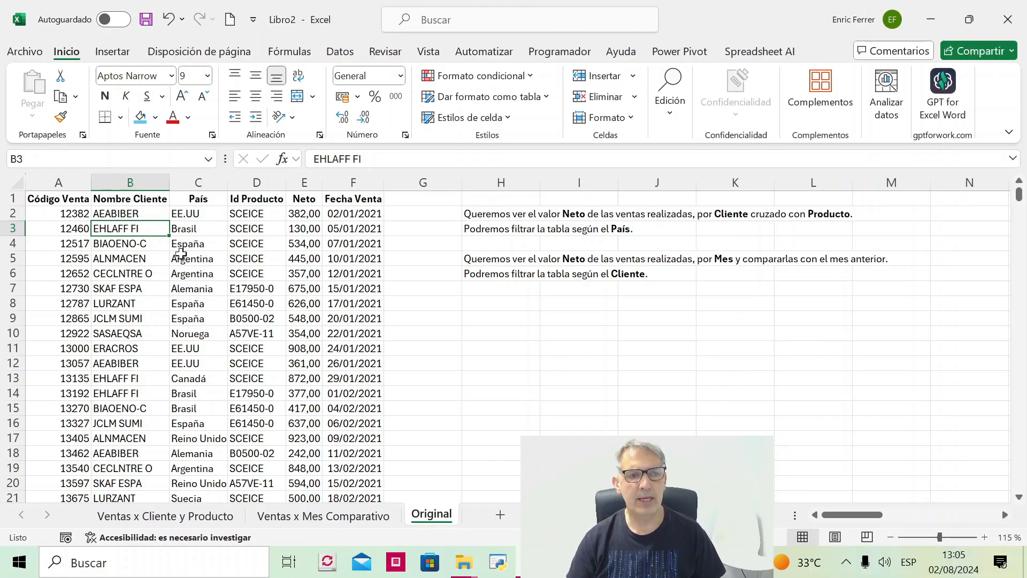
- Create a pivot table from the range Original!$A$1:$F$240 on a new worksheet
{"action": "left_click", "coordinate": [113, 54]}
{"action": "left_click", "coordinate": [42, 84]}
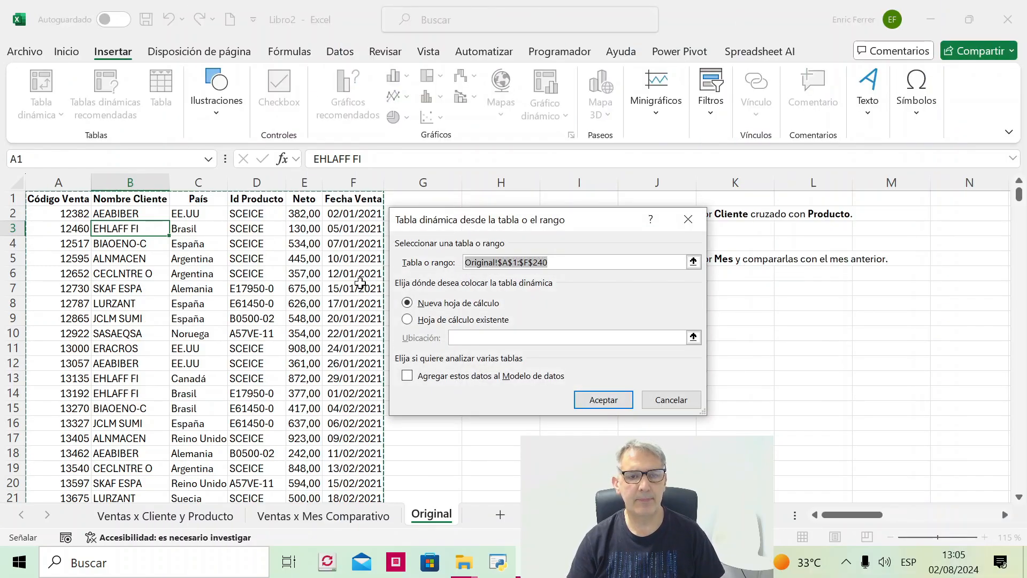
{"action": "left_click_drag", "start_coordinate": [437, 228], "coordinate": [464, 224]}
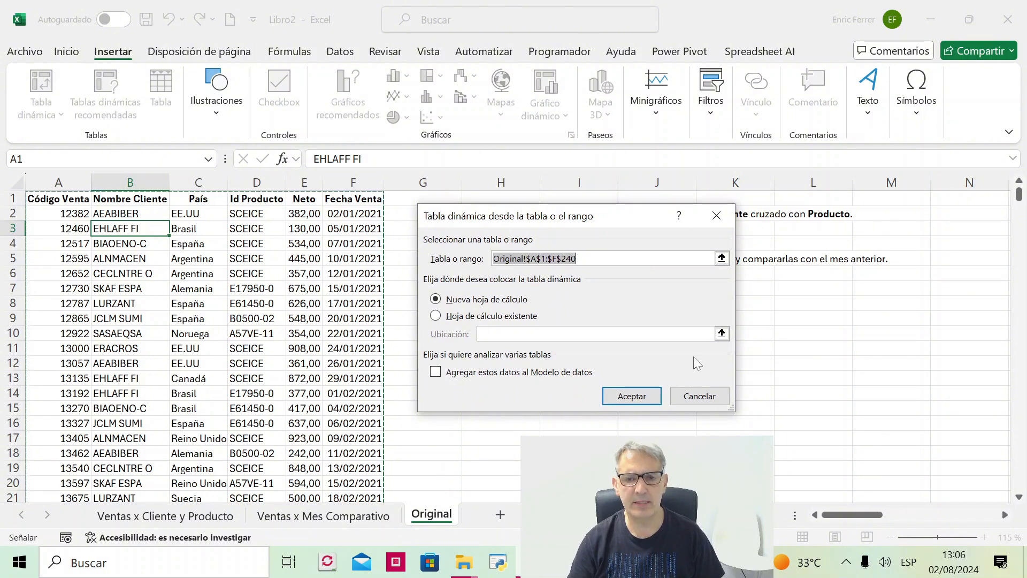
{"action": "left_click", "coordinate": [653, 396]}
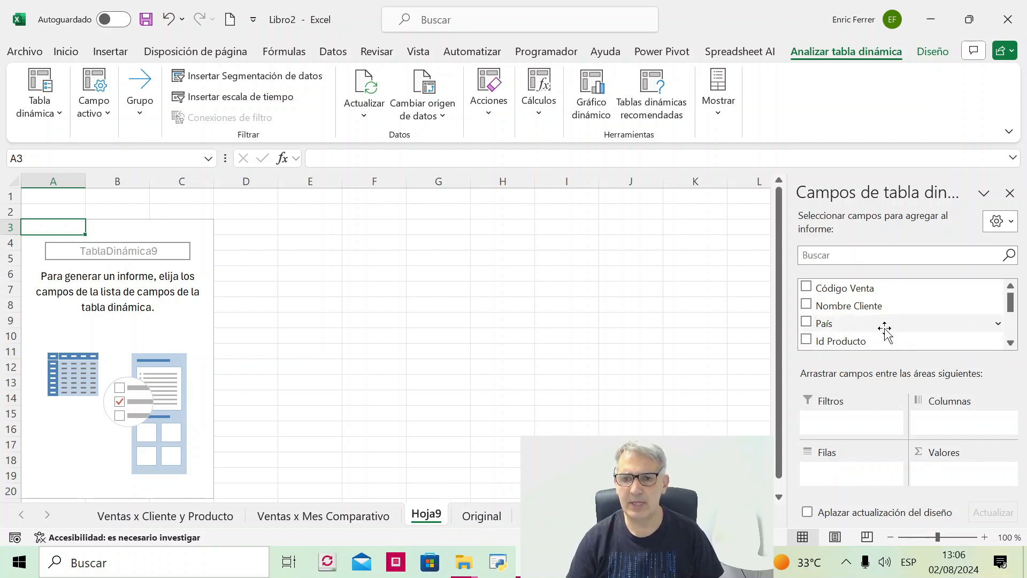
- Place Nombre Cliente in the Filas area and Neto in the Valores area
{"action": "left_click", "coordinate": [1010, 343]}
{"action": "left_click_drag", "start_coordinate": [850, 293], "coordinate": [860, 476]}
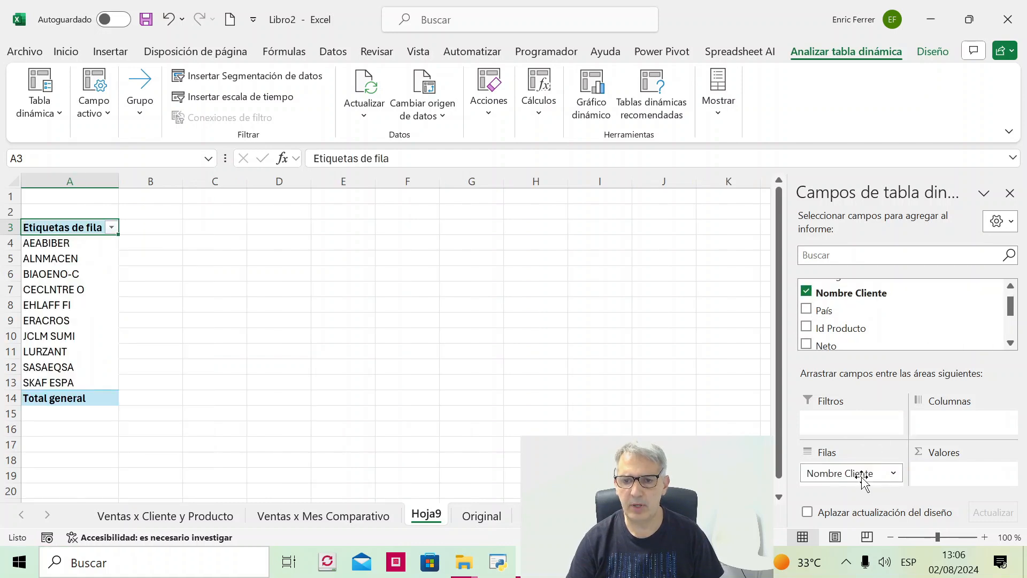
{"action": "left_click_drag", "start_coordinate": [827, 346], "coordinate": [936, 473]}
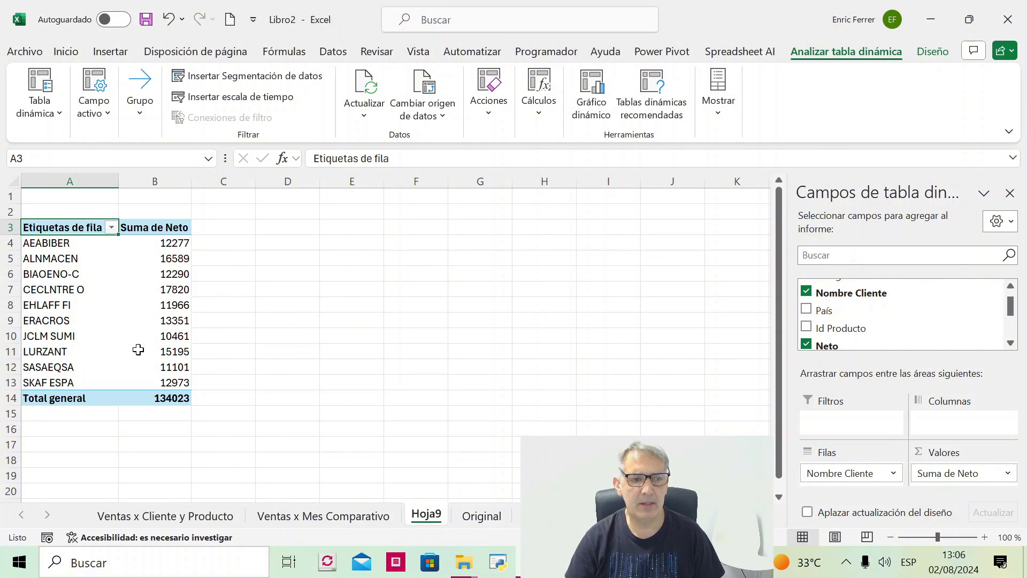
- Format the Suma de Neto values of the customer pivot table as Moneda in € with 2 decimal places
{"action": "right_click", "coordinate": [149, 259]}
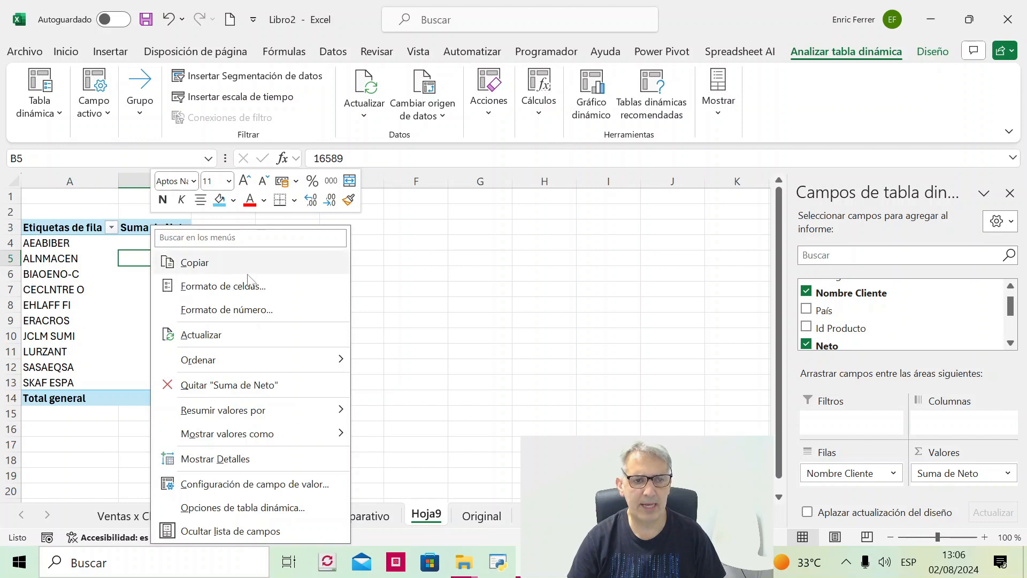
{"action": "left_click", "coordinate": [227, 309]}
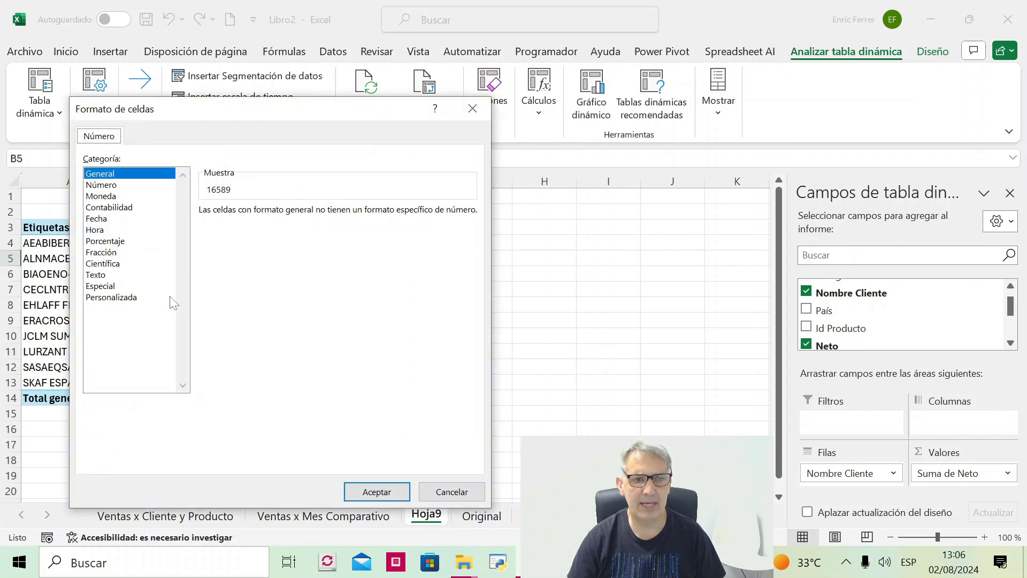
{"action": "left_click", "coordinate": [117, 197]}
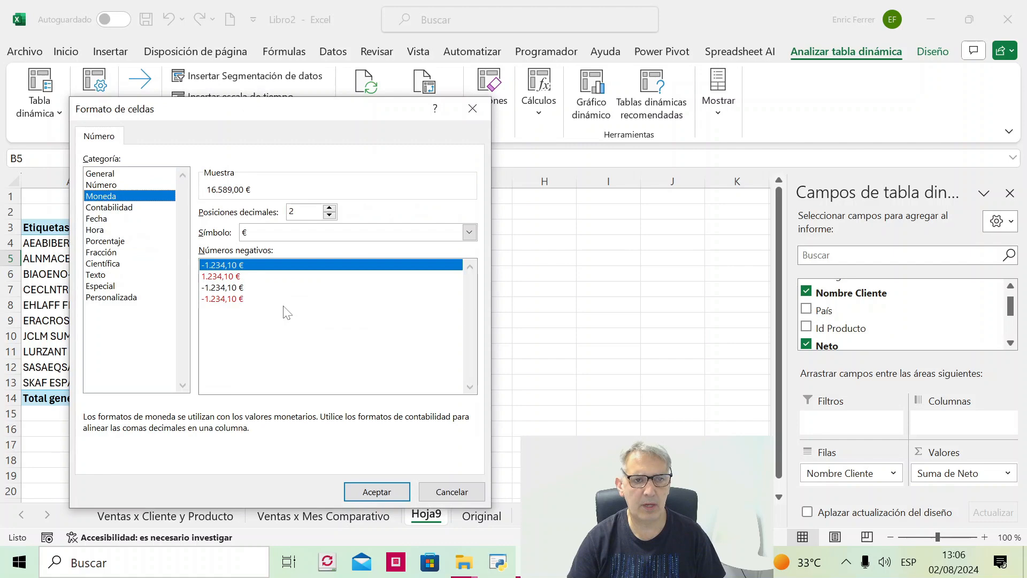
{"action": "left_click", "coordinate": [376, 492]}
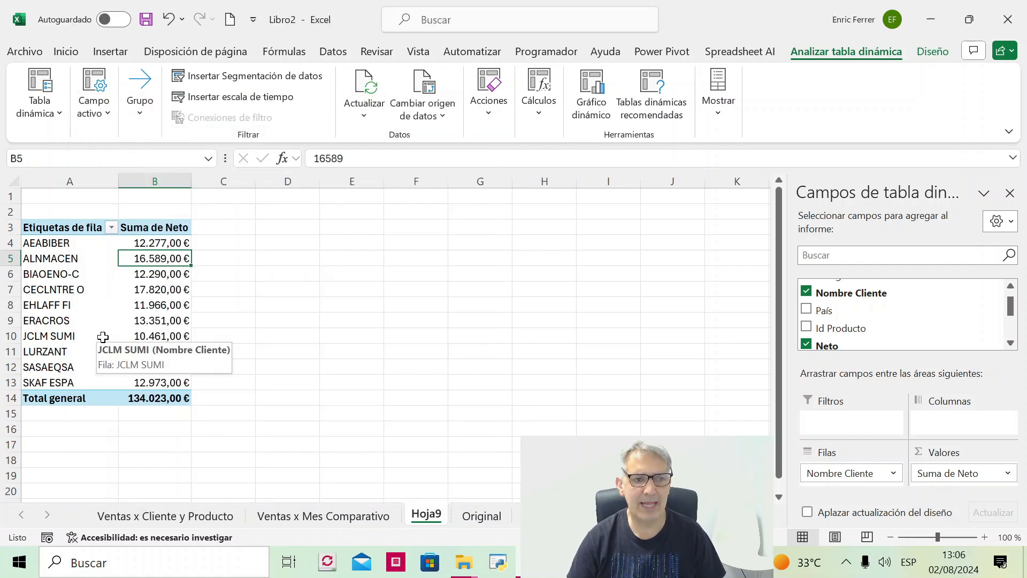
- Show the customer pivot table's report layout in tabular format
{"action": "left_click", "coordinate": [928, 52]}
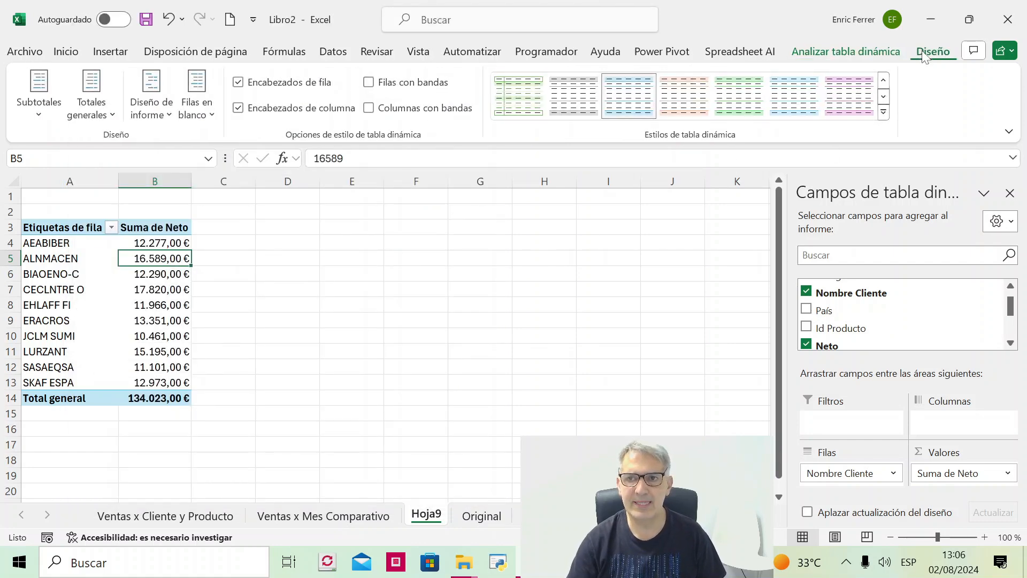
{"action": "left_click", "coordinate": [153, 99]}
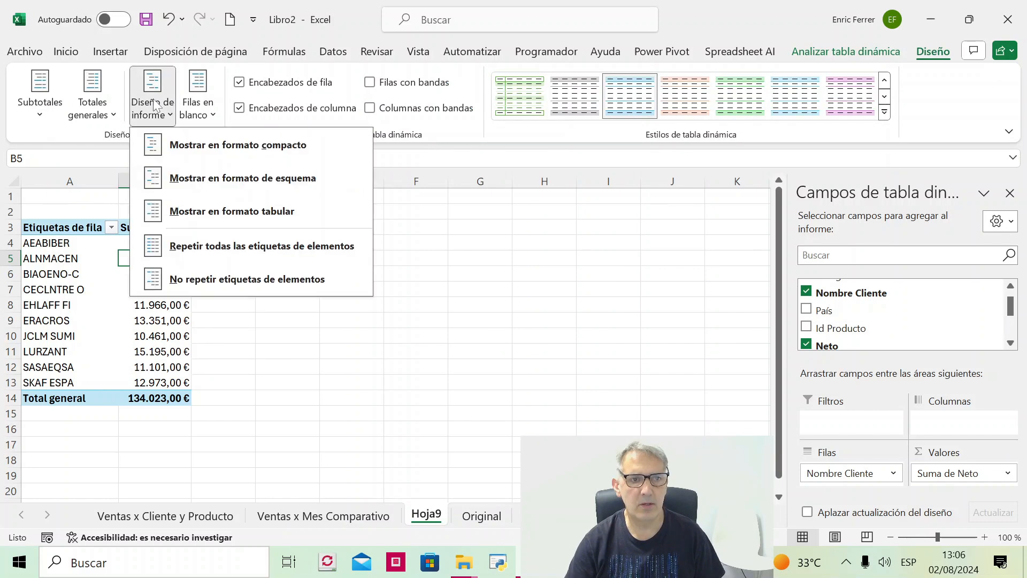
{"action": "left_click", "coordinate": [259, 214]}
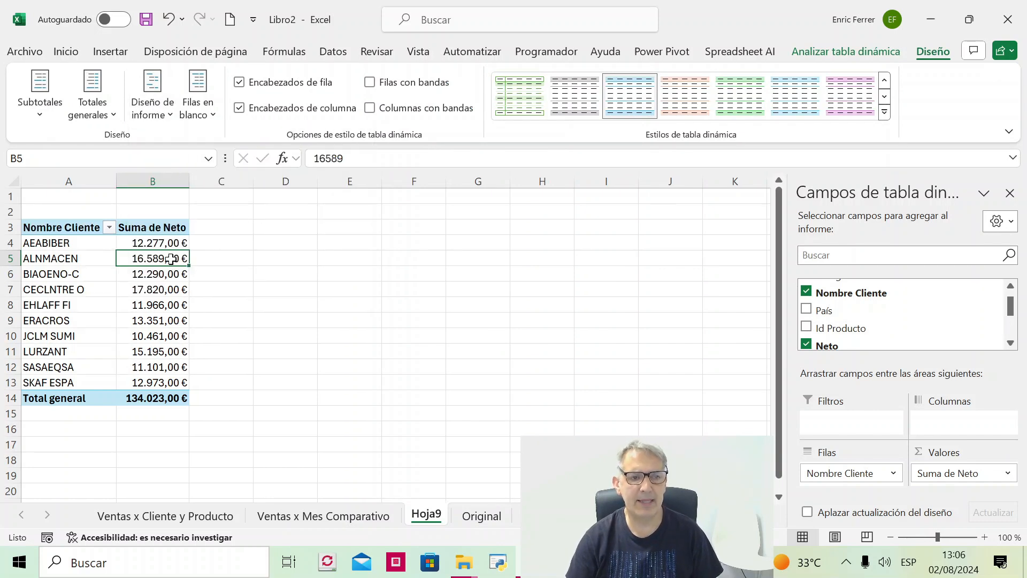